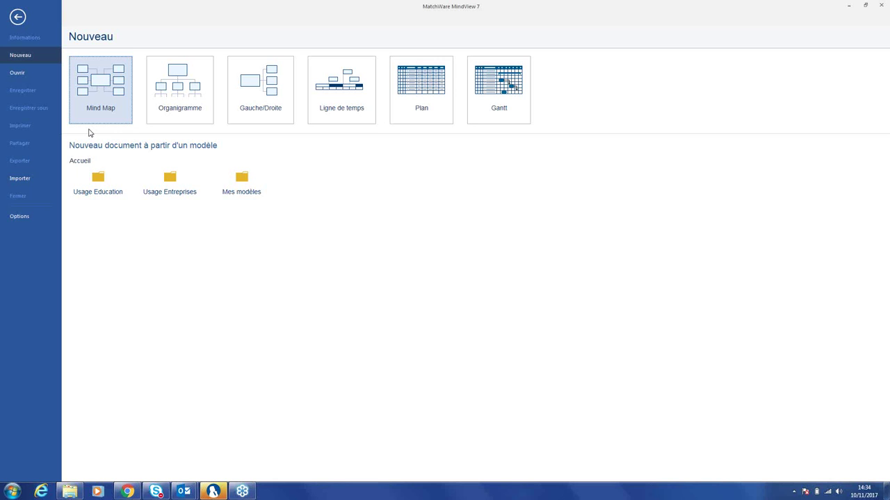
Browse the Usage Education templates under Rapport et mémoire de stage and Démarche de projet, and return to the template home level
left_click(97, 191)
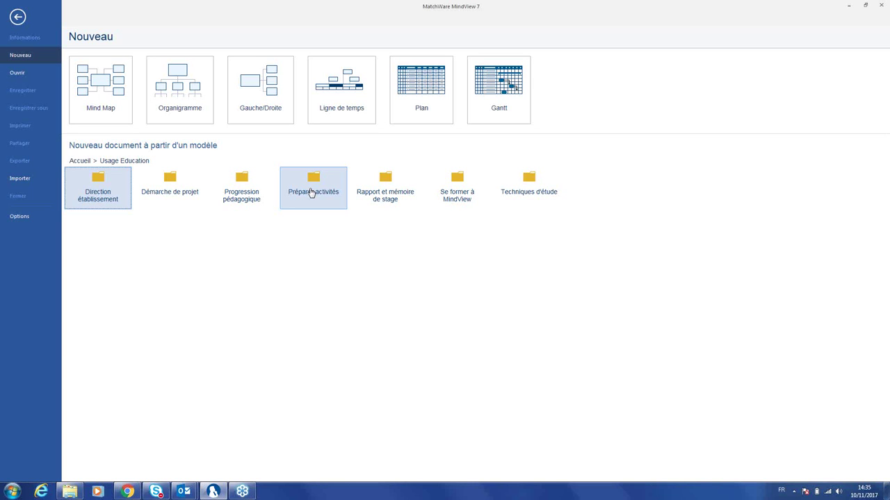
left_click(376, 200)
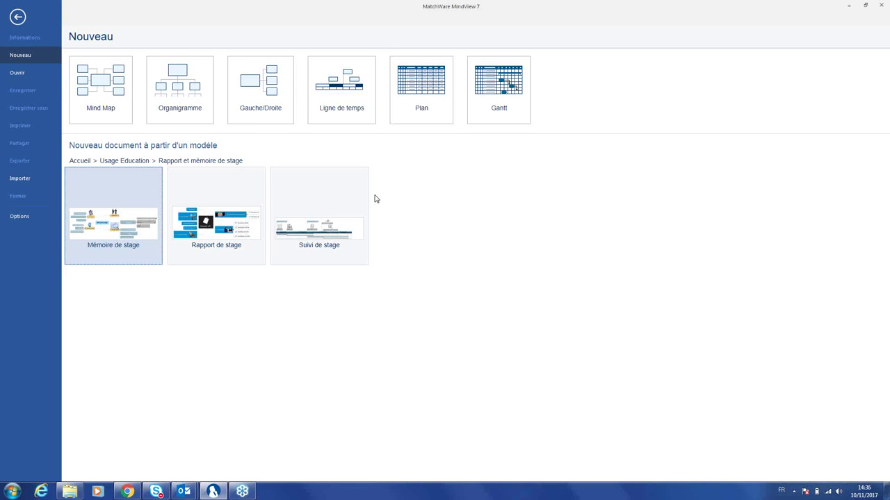
left_click(131, 163)
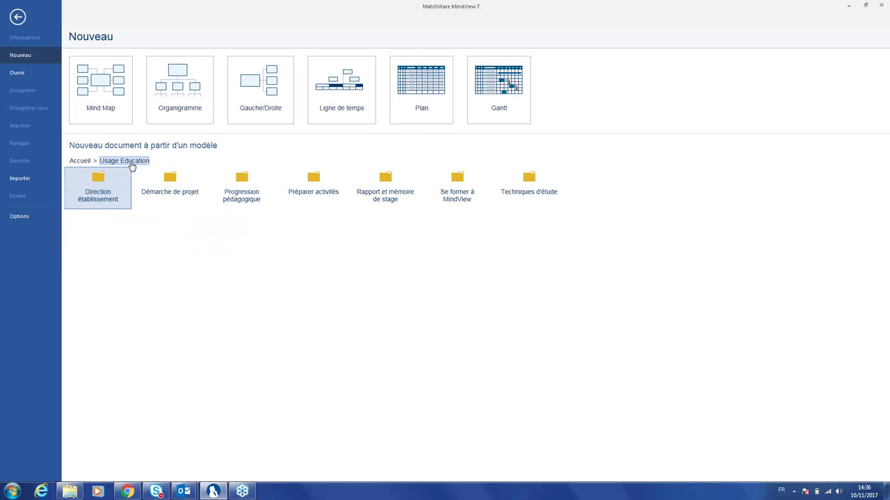
left_click(147, 178)
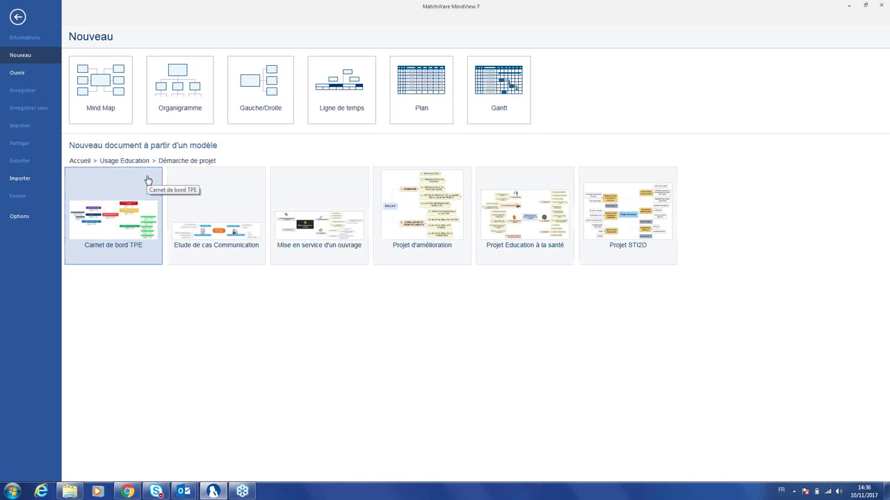
left_click(80, 161)
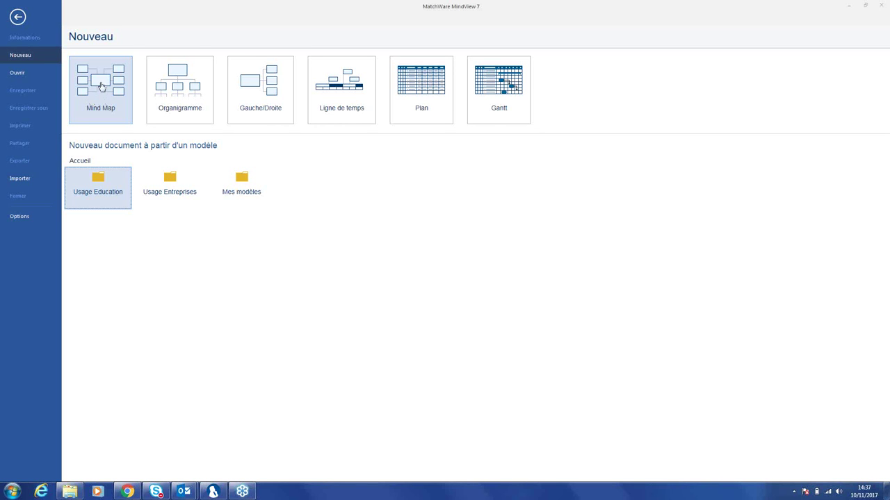
Create a blank mind map and name its root topic "Sciences de gestion"
left_click(101, 86)
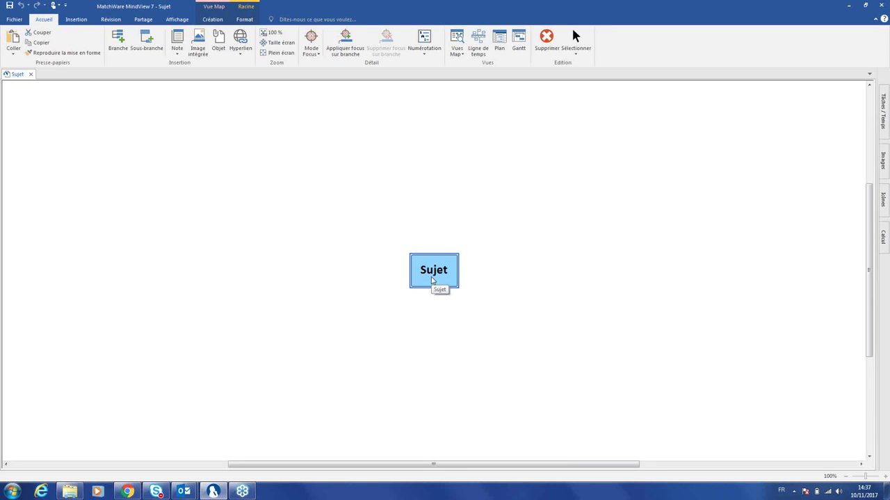
type("Sciences")
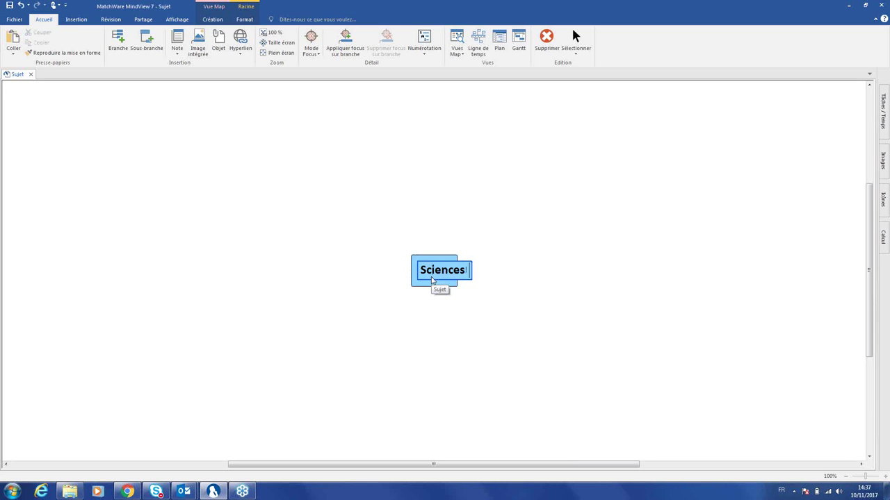
type(" de ges")
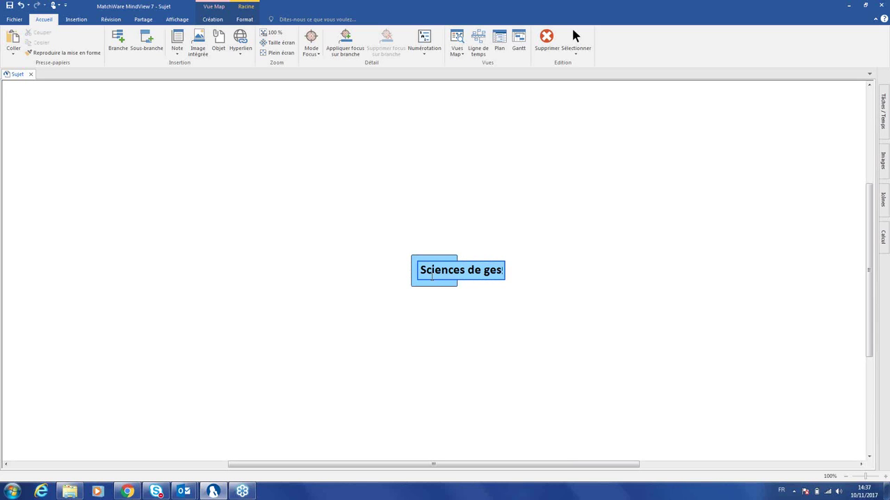
type("tion")
key("Return")
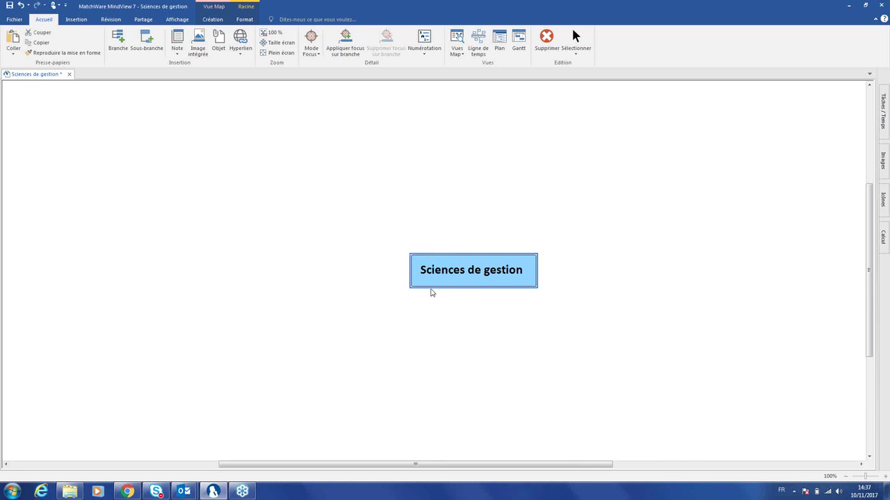
Add a chain of three nested branches to the Sciences de gestion root, keeping their default text
left_click_drag(436, 464, 465, 464)
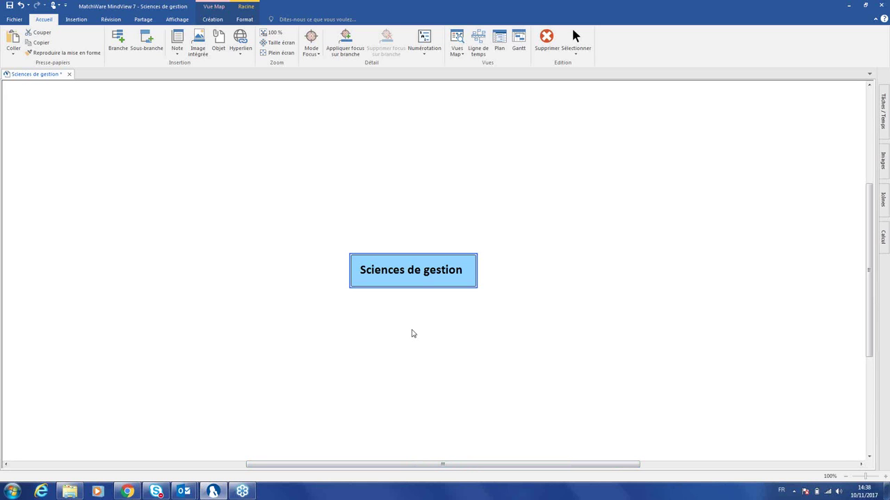
left_click(145, 48)
left_click(145, 48)
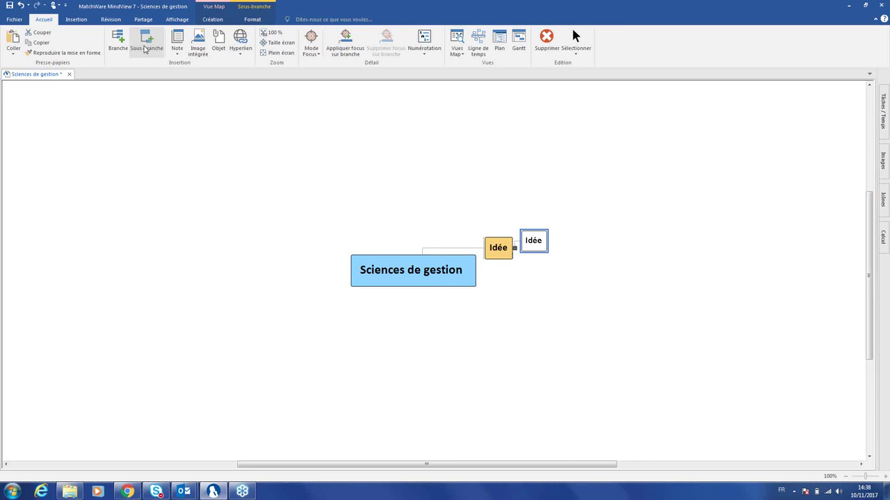
left_click(145, 49)
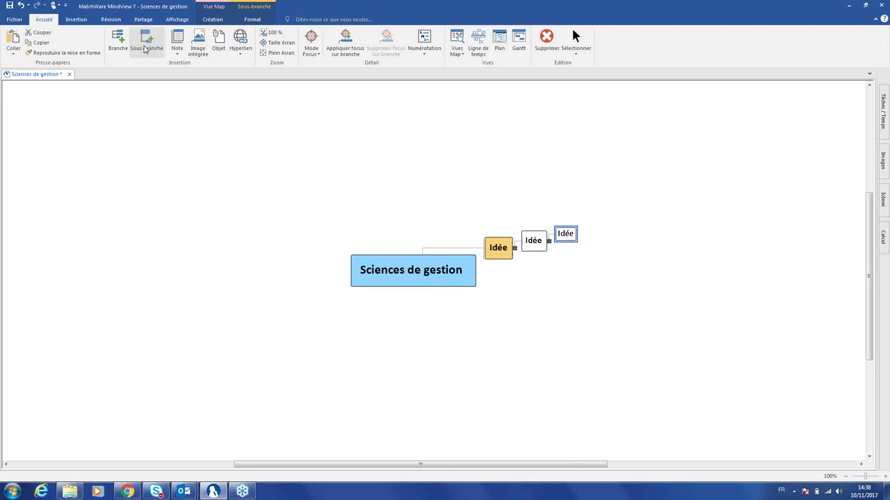
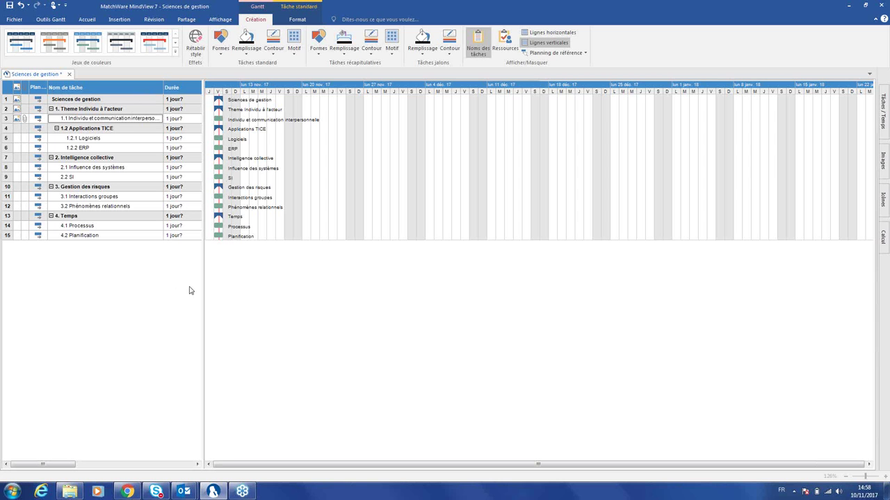
Reveal the start and end date columns, and set task 1.1 to a 2-day duration starting on 14/11/2017
left_click_drag(203, 290, 292, 278)
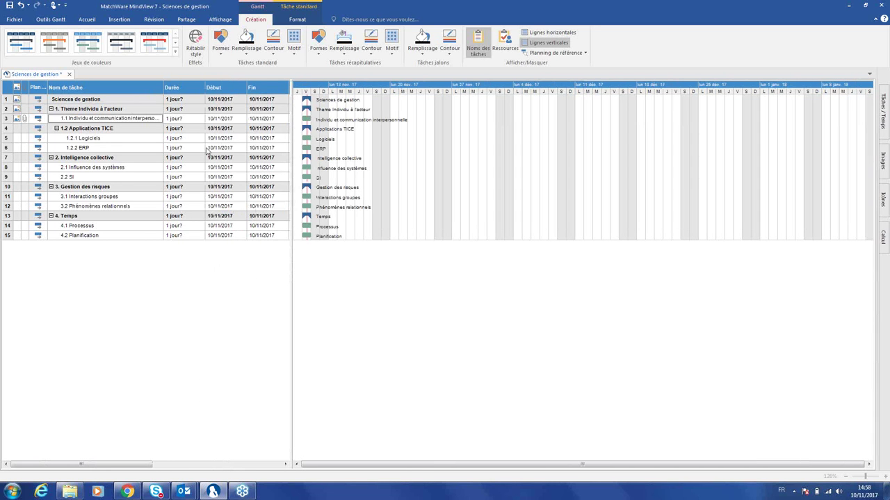
left_click(184, 121)
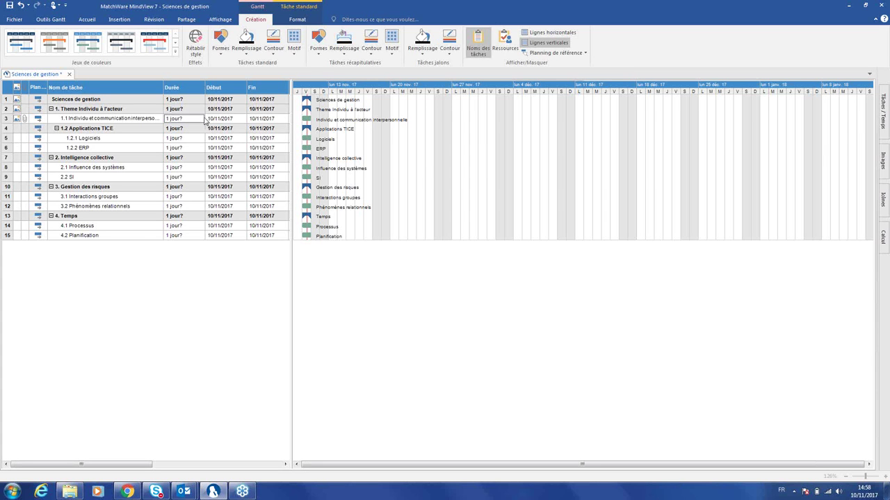
left_click(201, 120)
left_click(200, 117)
left_click(226, 120)
left_click(244, 120)
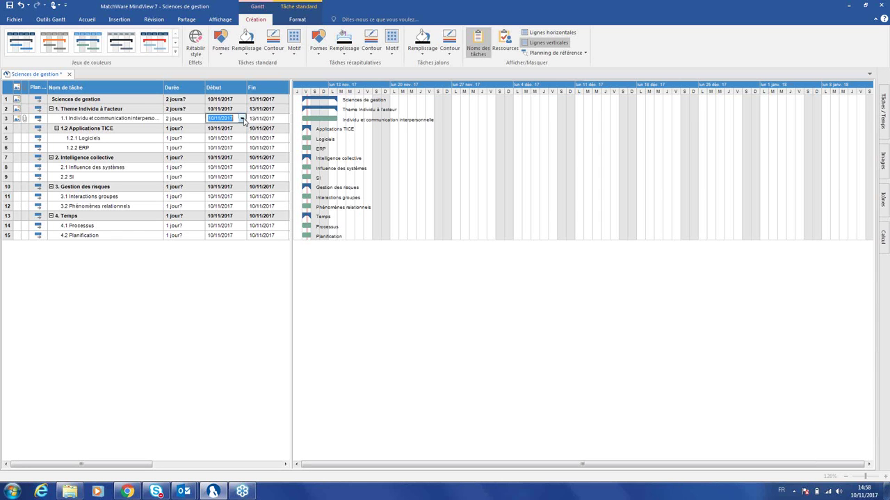
left_click(242, 118)
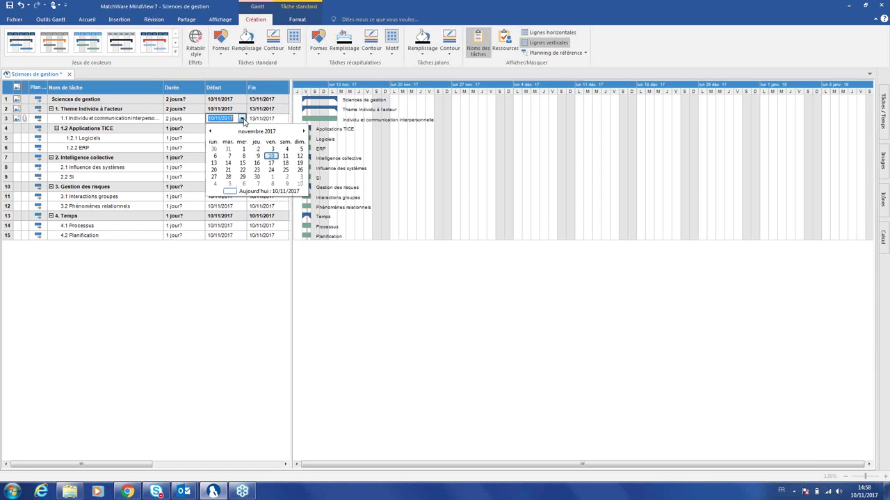
left_click(228, 162)
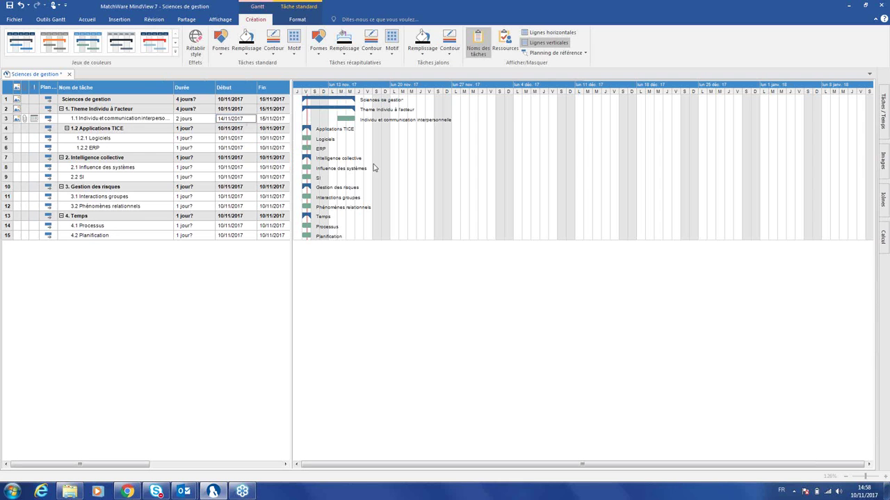
Increase the duration of task 1.1, Individu et communication interpersonnelle, to 5 days
left_click(212, 119)
left_click(213, 120)
left_click(212, 117)
left_click(211, 116)
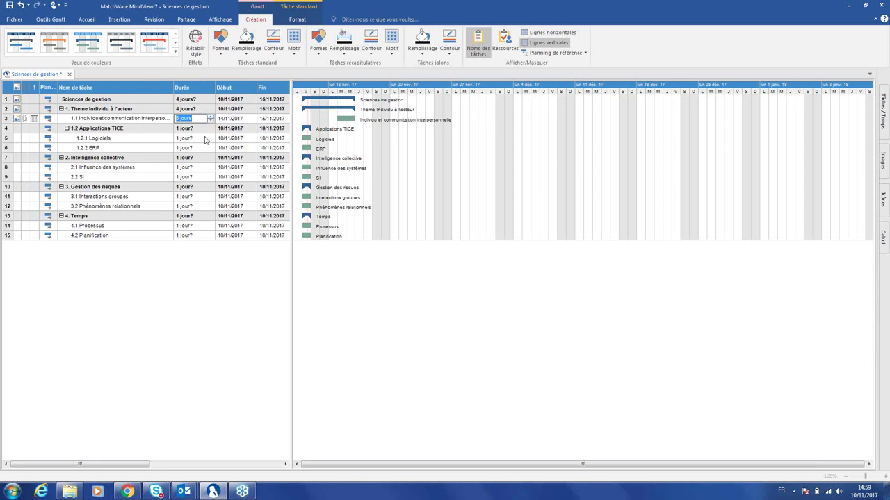
Set the duration of task 1.2.1 Logiciels to 8 h
left_click(202, 141)
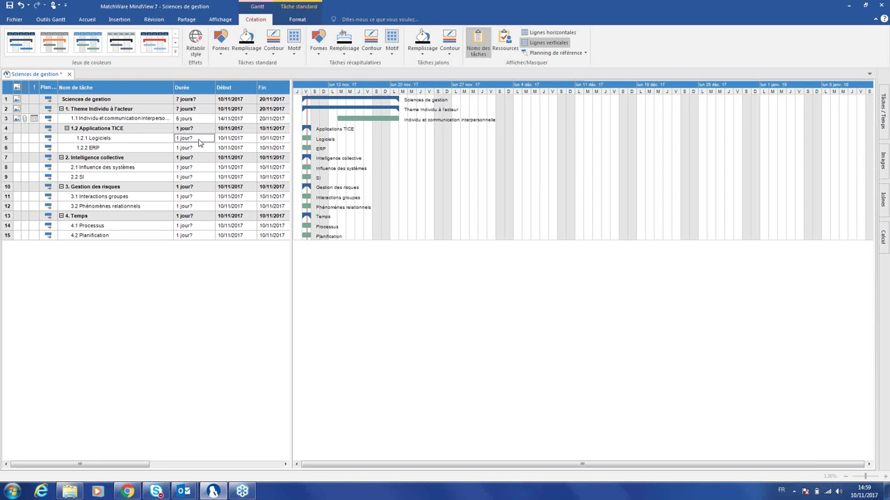
left_click(200, 142)
type("8 h")
key("Return")
Reschedule the ERP task in the Gantt chart to run 5 days from 27/11/2017 to 01/12/2017
left_click(206, 149)
mouse_move(311, 153)
left_click_drag(311, 153, 495, 149)
Schedule Influence des systèmes from 04/12/2017 to 08/12/2017 and SI from 06/12/2017 to 13/12/2017 in the chart
left_click_drag(310, 172, 560, 168)
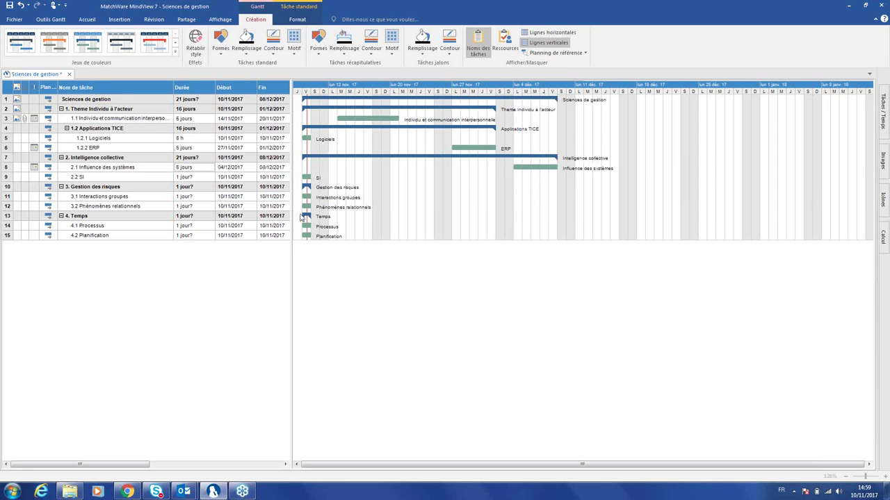
left_click_drag(308, 177, 566, 167)
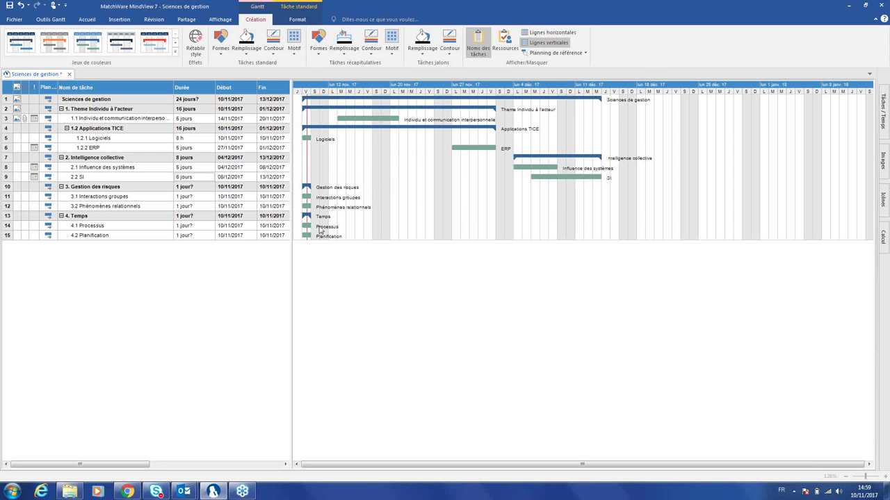
Schedule Interactions groupes from 14/12/2017 to 22/12/2017 and Phénomènes relationnels from 20/12/2017 to 29/12/2017
left_click_drag(307, 197, 680, 197)
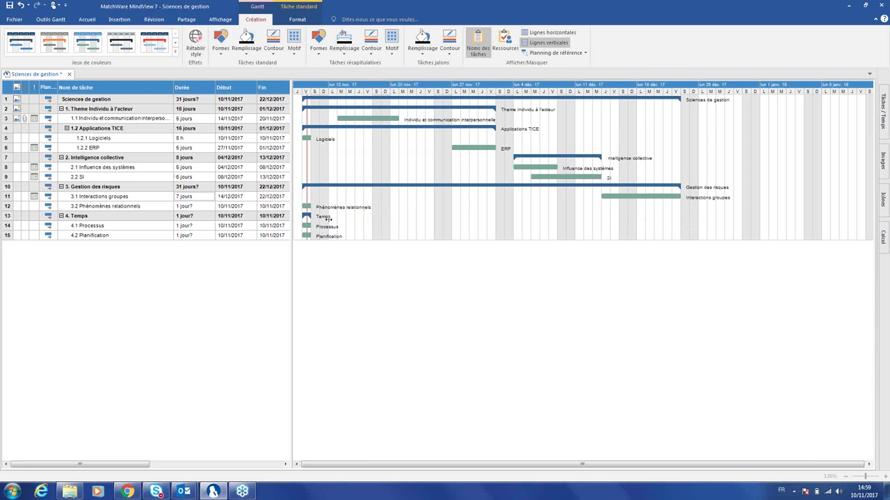
left_click_drag(306, 207, 742, 205)
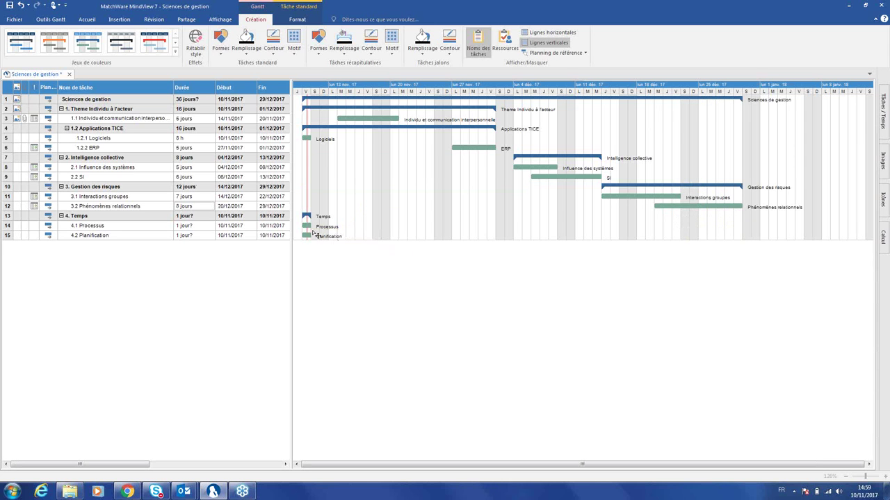
Schedule Processus from 01/01/2018 to 05/01/2018 and Planification from 04/01/2018 to 10/01/2018
left_click_drag(307, 226, 805, 224)
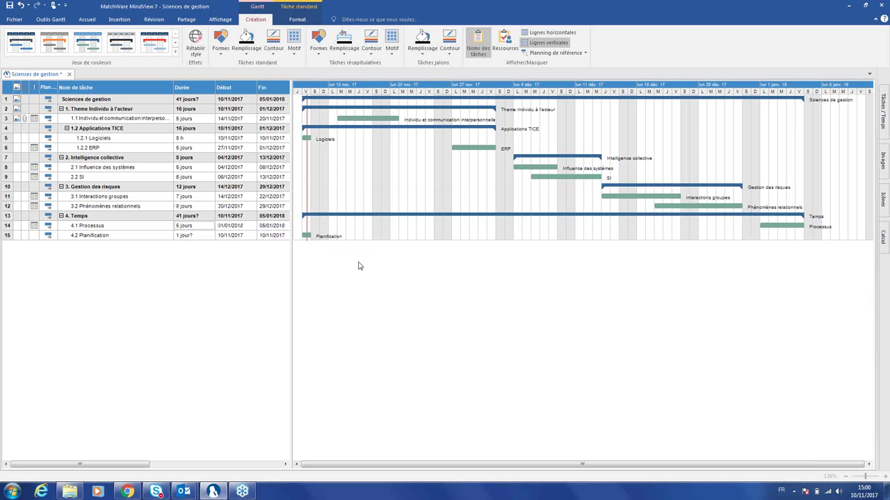
left_click_drag(311, 240, 848, 234)
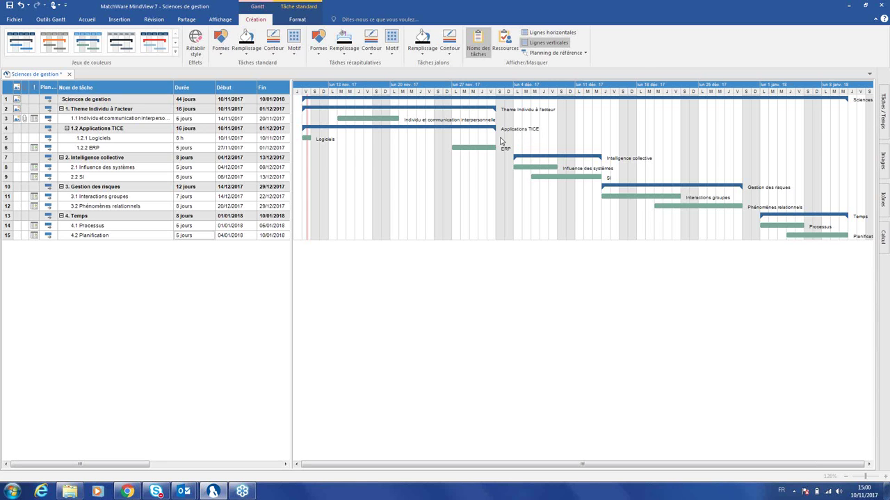
Move and stretch the Logiciels bar so that it lasts 56 h, from 28/11/2017 to 06/12/2017
left_click(312, 143)
left_click_drag(313, 143, 520, 143)
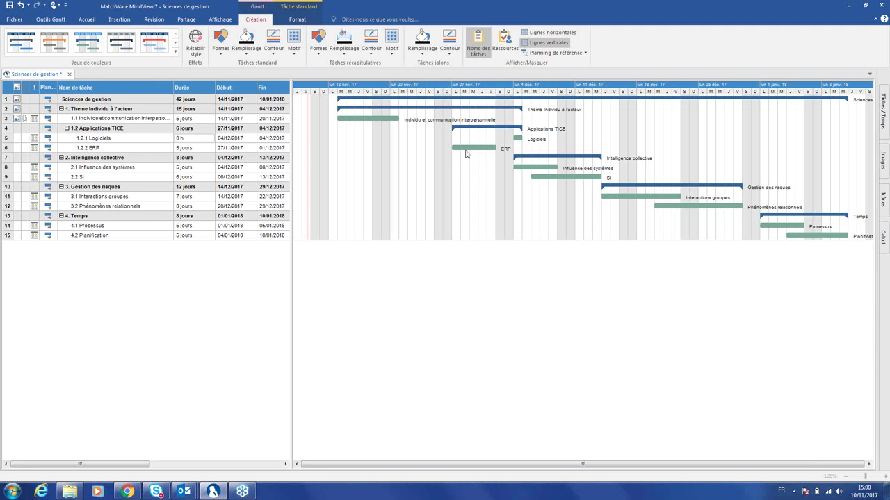
mouse_move(518, 139)
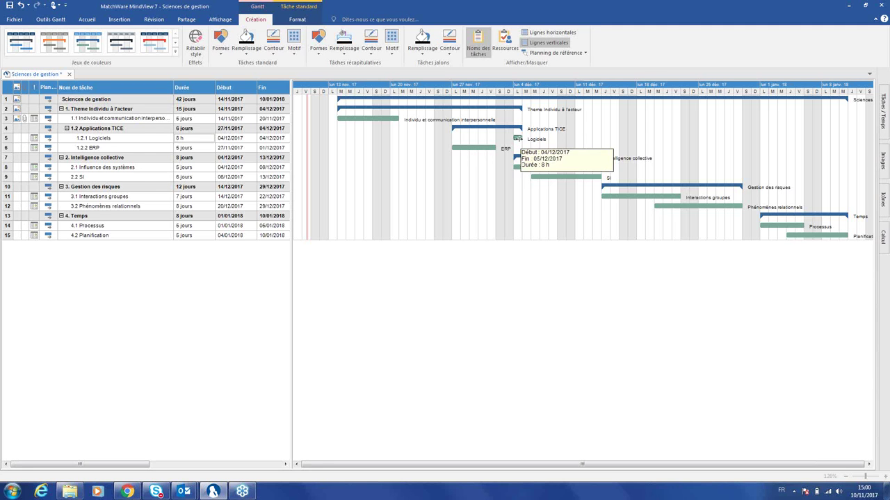
left_click_drag(518, 139, 591, 137)
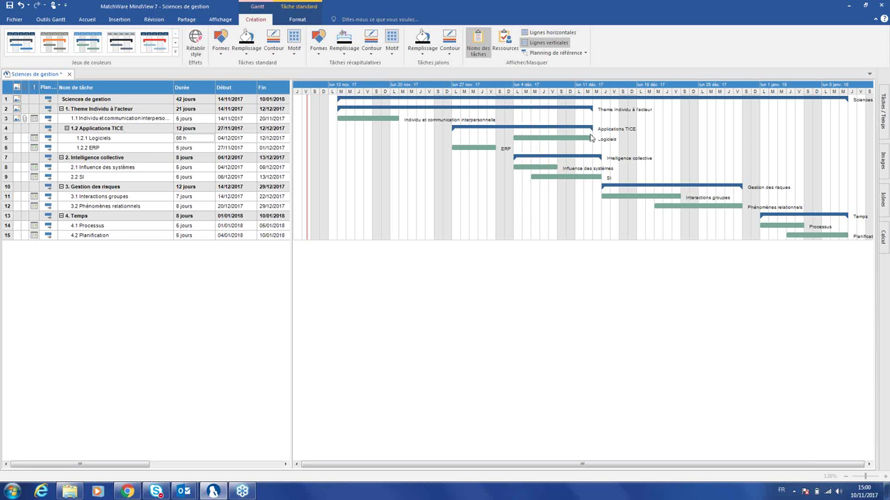
left_click_drag(564, 139, 512, 140)
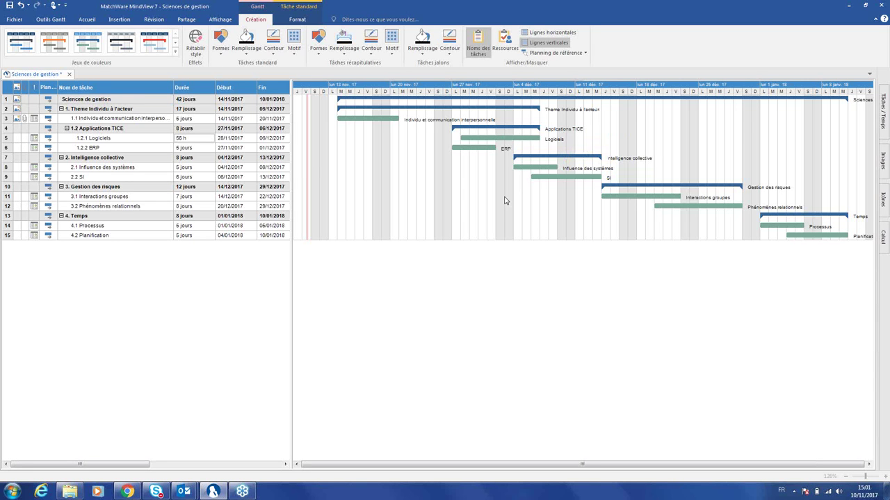
Link Planification to follow Processus, and shift the Processus bar to run from 08/01/2018 to 12/01/2018
left_click(868, 464)
left_click(869, 464)
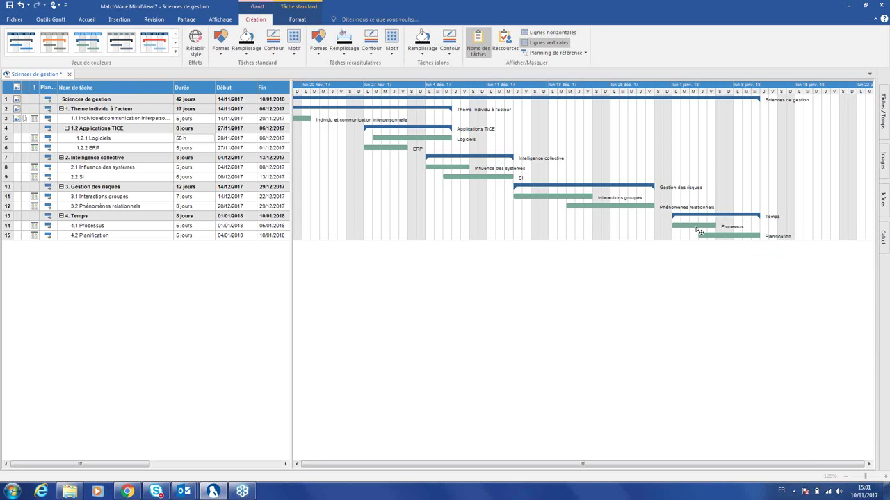
mouse_move(701, 231)
left_click(696, 230)
left_click_drag(696, 229, 735, 240)
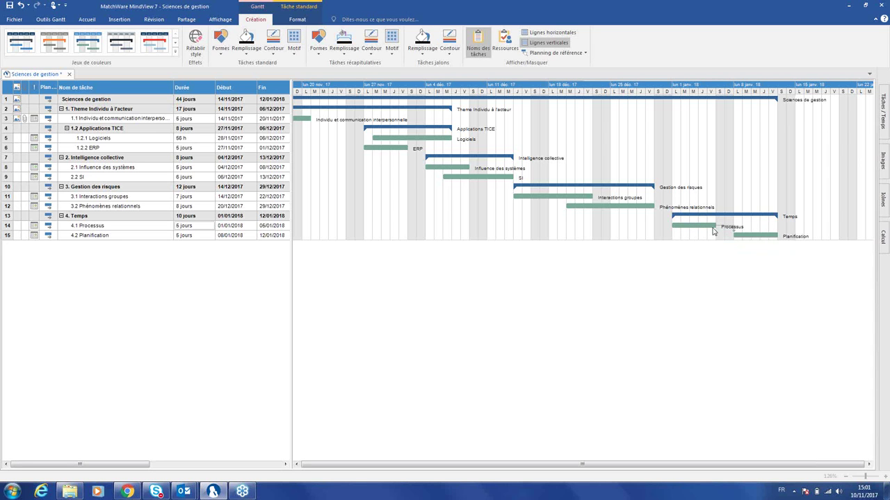
left_click_drag(708, 229, 766, 229)
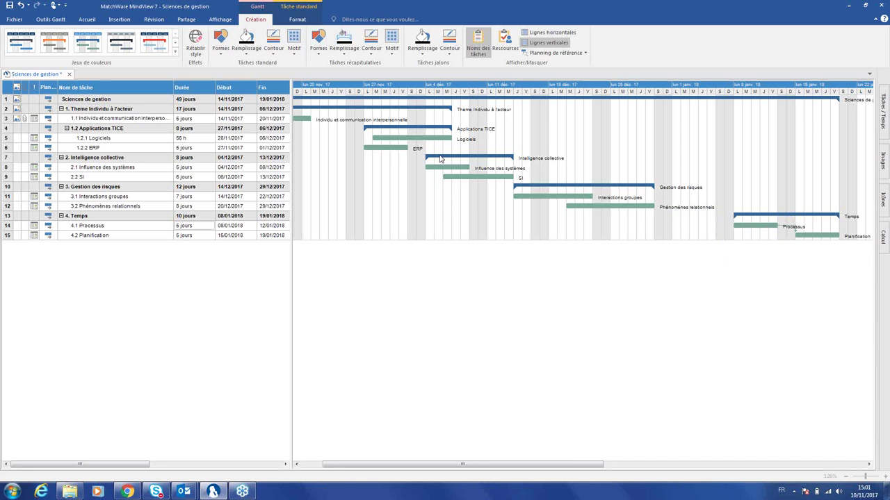
Link ERP to follow Logiciels, and extend the Logiciels bar to 104 h, ending on 14/12/2017
mouse_move(387, 153)
mouse_move(415, 141)
left_click(417, 142)
left_click_drag(417, 144, 390, 154)
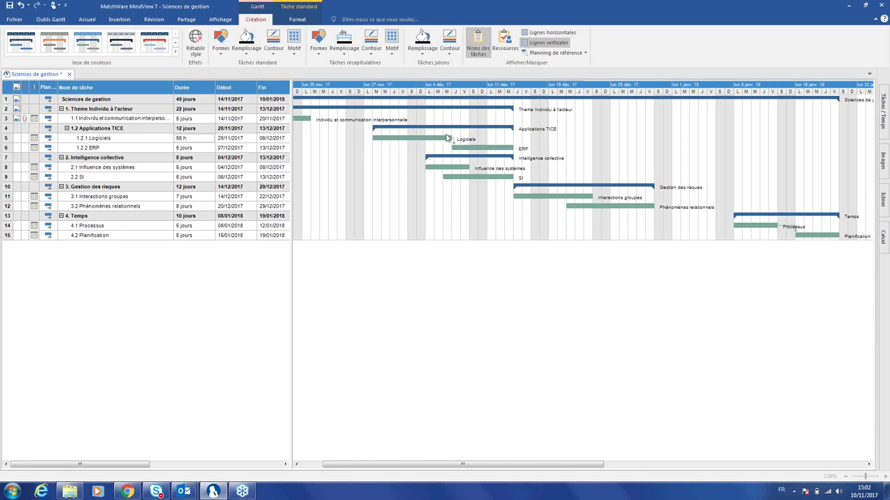
left_click(453, 137)
left_click_drag(453, 138, 523, 137)
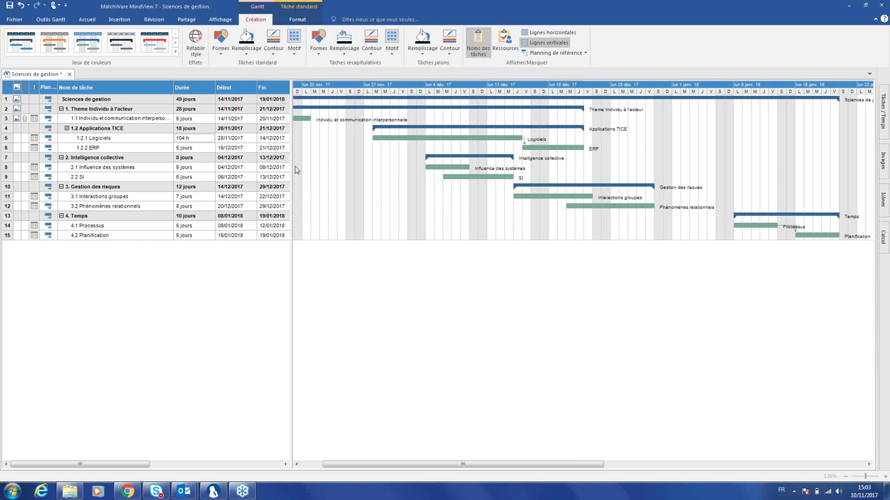
Mark 18 to 22 December 2017 as non-working days in the project calendar and apply the change
left_click(48, 20)
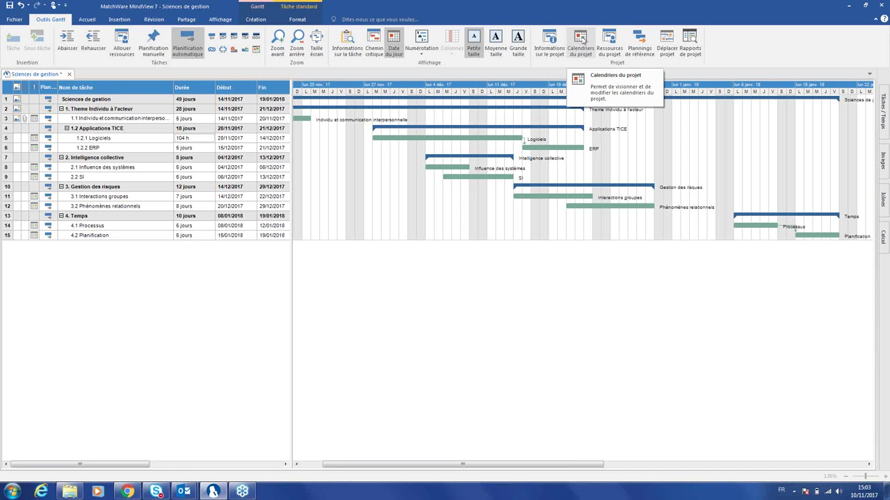
left_click(582, 41)
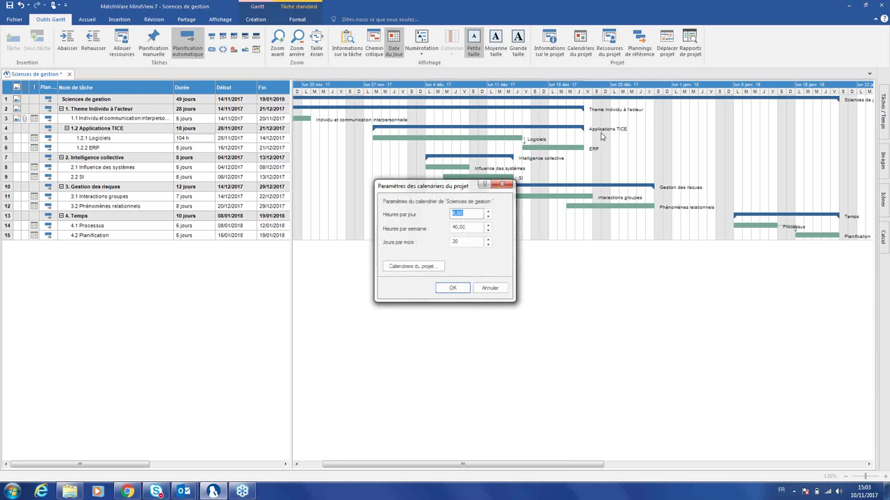
left_click(410, 267)
left_click(333, 252)
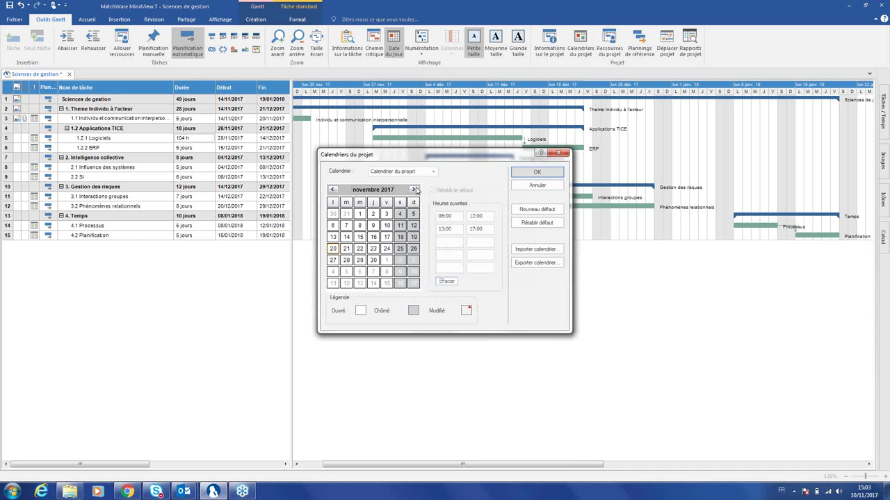
left_click(414, 190)
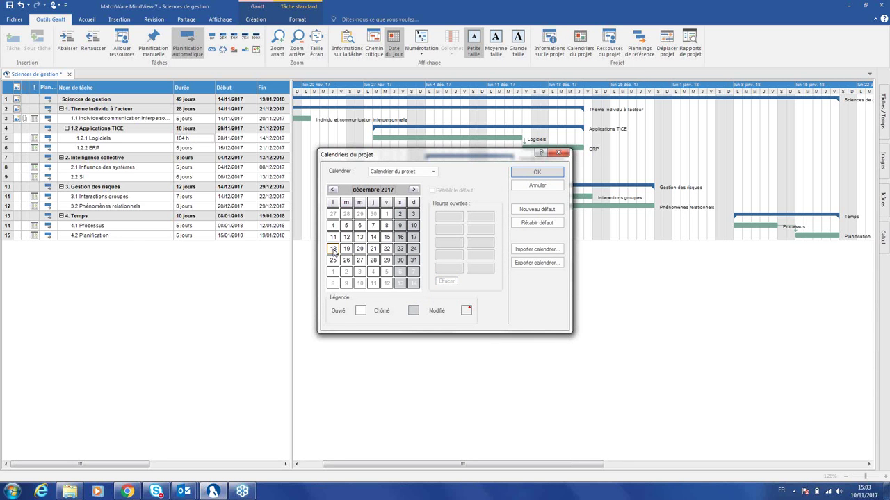
left_click_drag(360, 252, 387, 251)
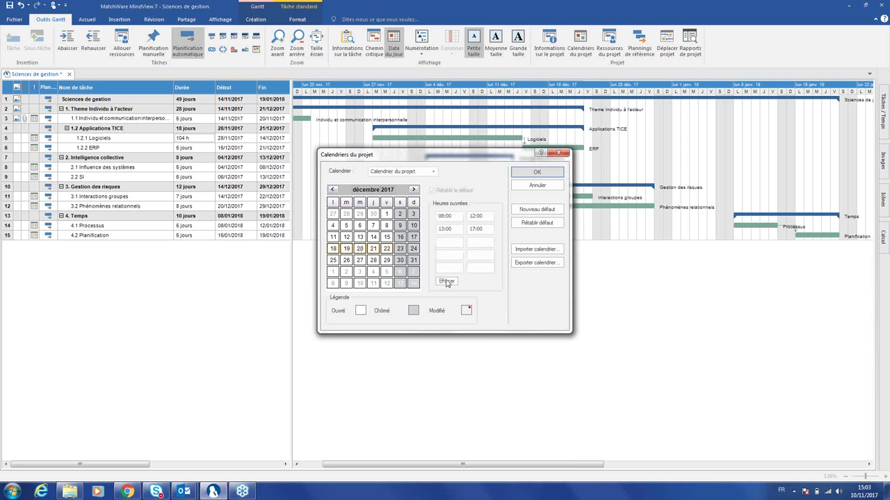
left_click(446, 281)
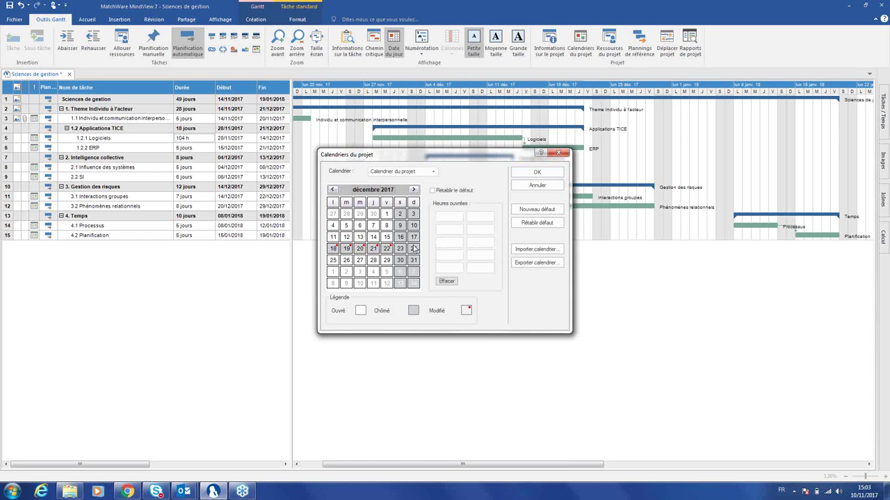
left_click(536, 172)
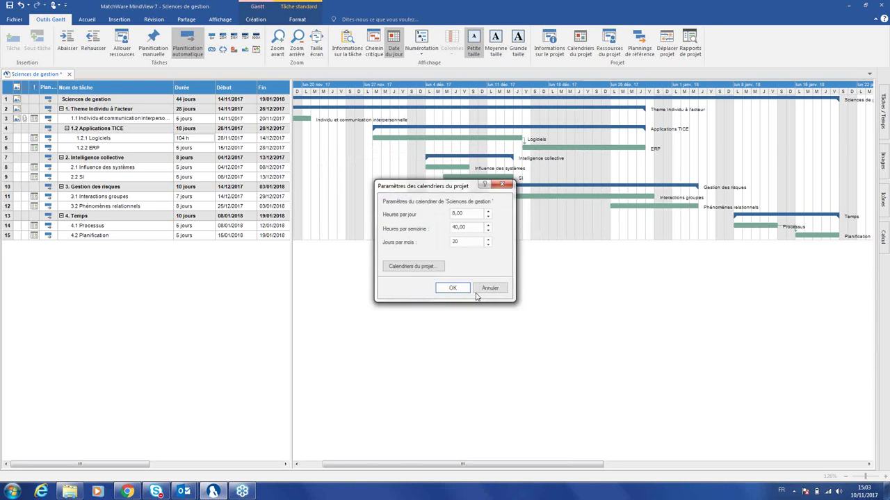
left_click(453, 288)
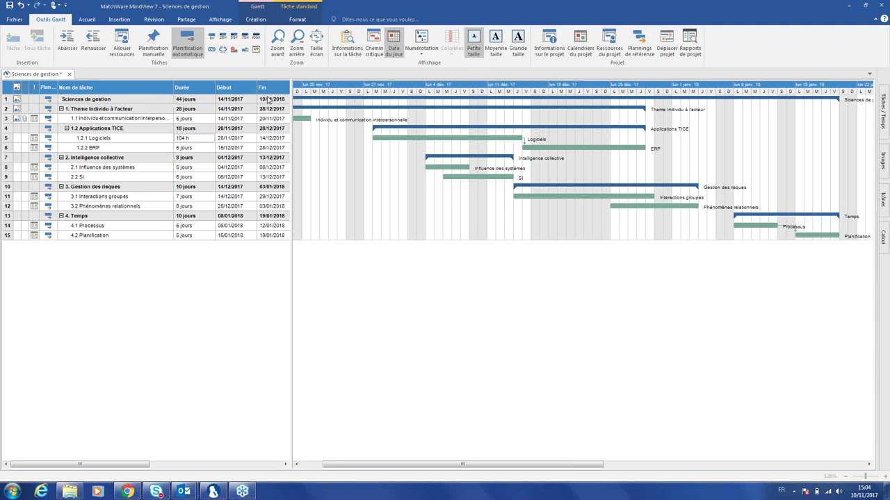
Hide the Priorité, Coût and Travail columns and widen the task table as far as the Ressources column
left_click(146, 150)
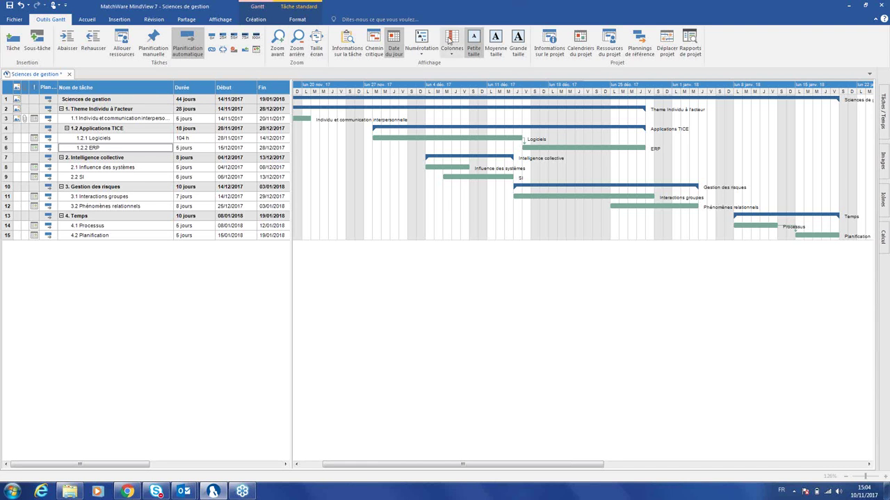
left_click(450, 40)
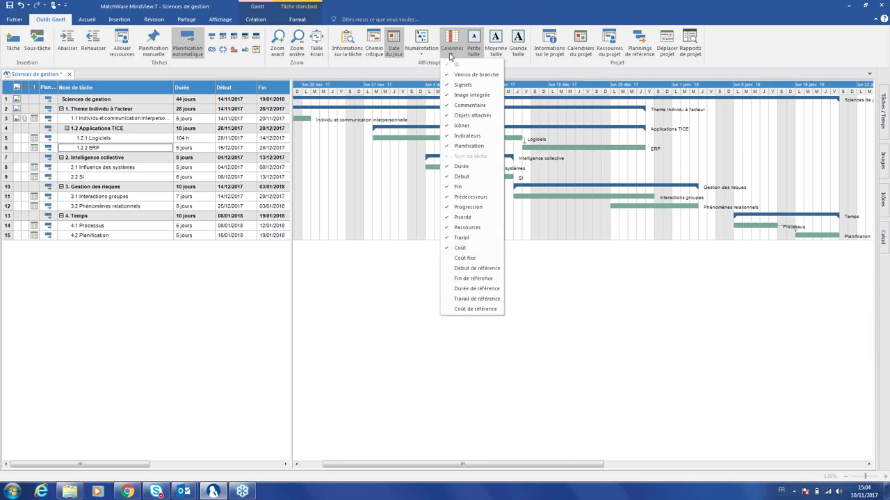
left_click(468, 224)
left_click(452, 41)
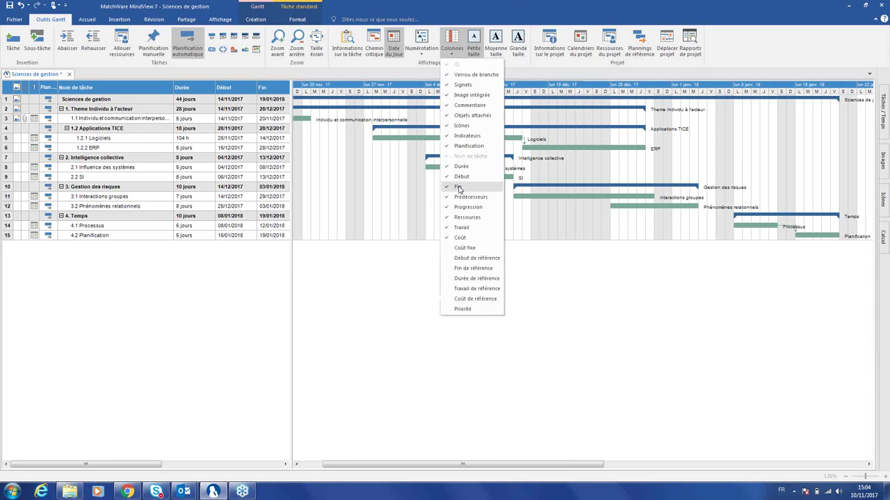
left_click(460, 237)
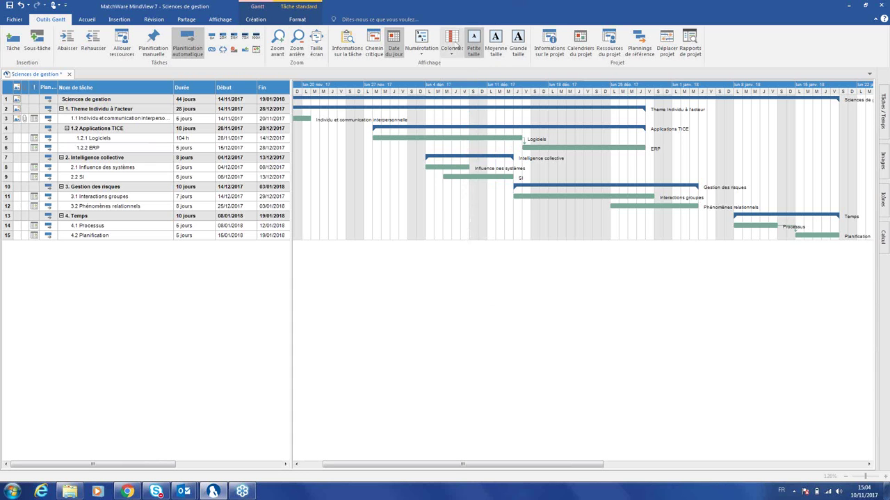
left_click(458, 47)
left_click(446, 227)
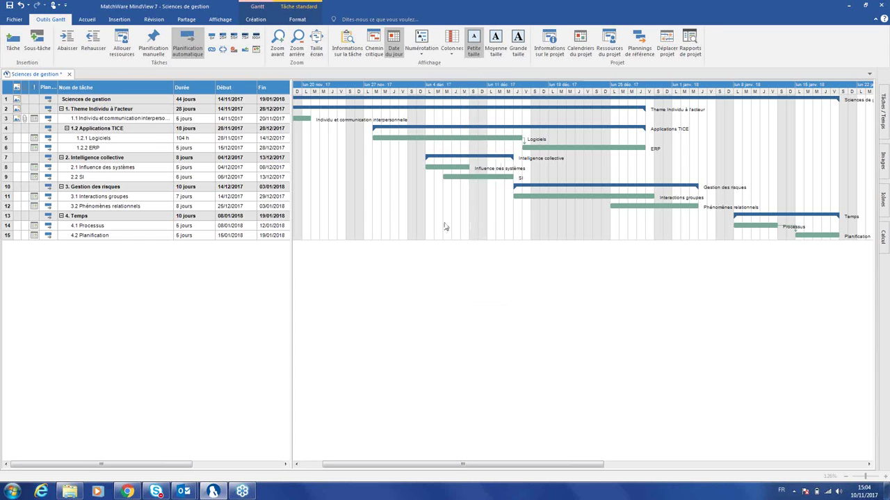
left_click(148, 119)
left_click_drag(289, 270, 443, 266)
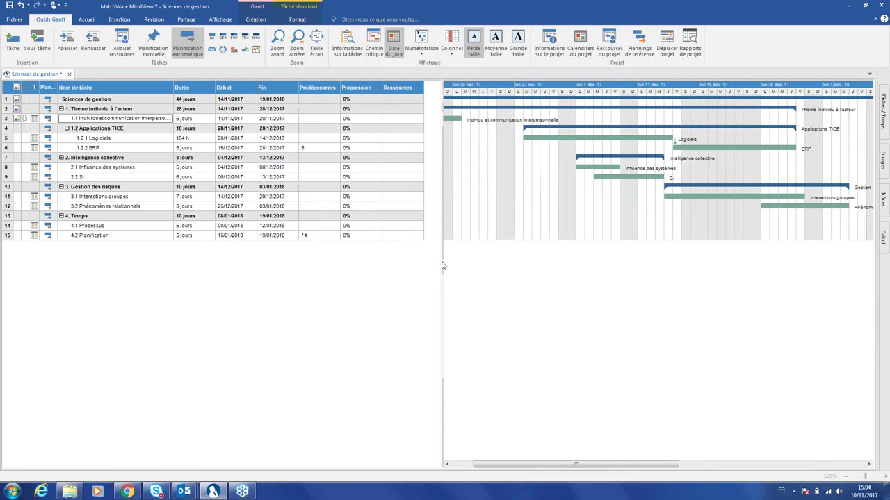
Enter a person's first name as the resource for Individu et communication interpersonnelle, and a second person's for Logiciels
left_click(396, 121)
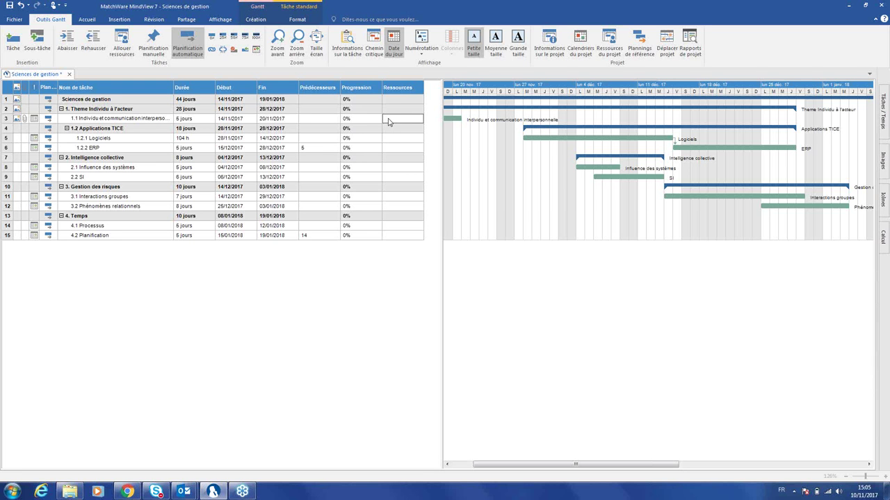
type("Marc")
key("Return")
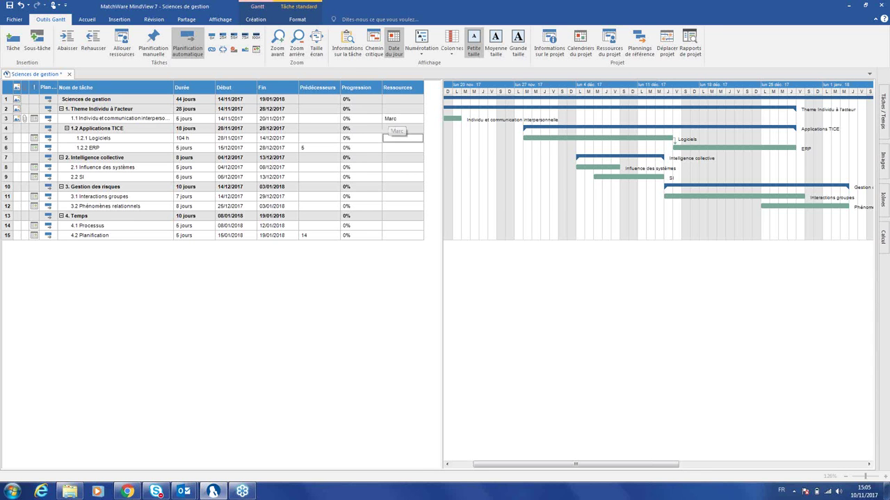
type("Loic")
Assign both existing resources to ERP, and the Logiciels resource to Influence des systèmes
left_click(396, 149)
left_click(396, 149)
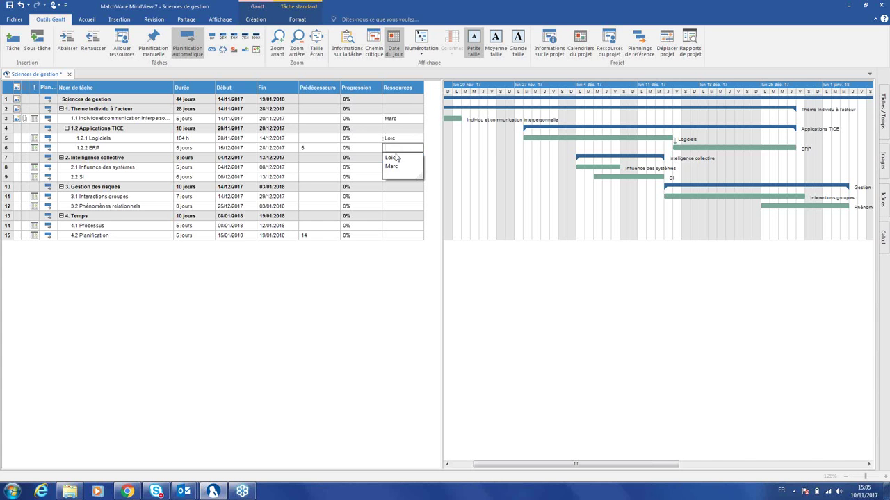
left_click(396, 159)
left_click(406, 148)
type(";")
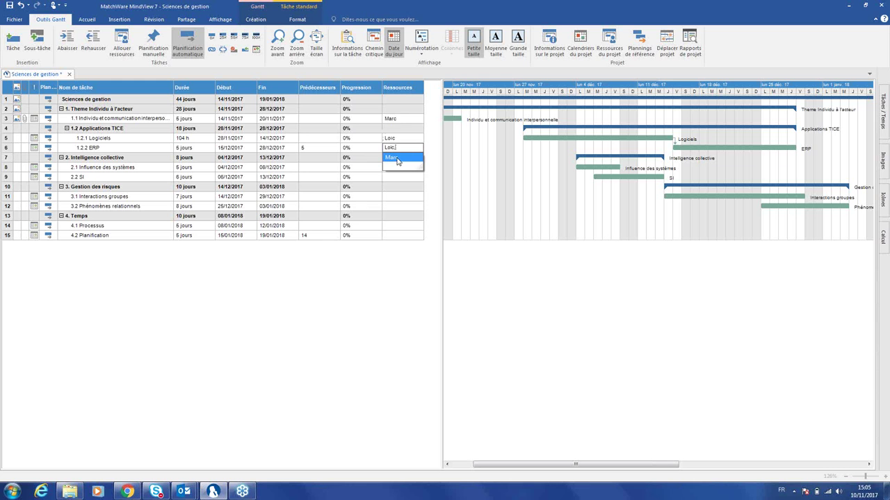
left_click(397, 160)
left_click(395, 167)
left_click(394, 167)
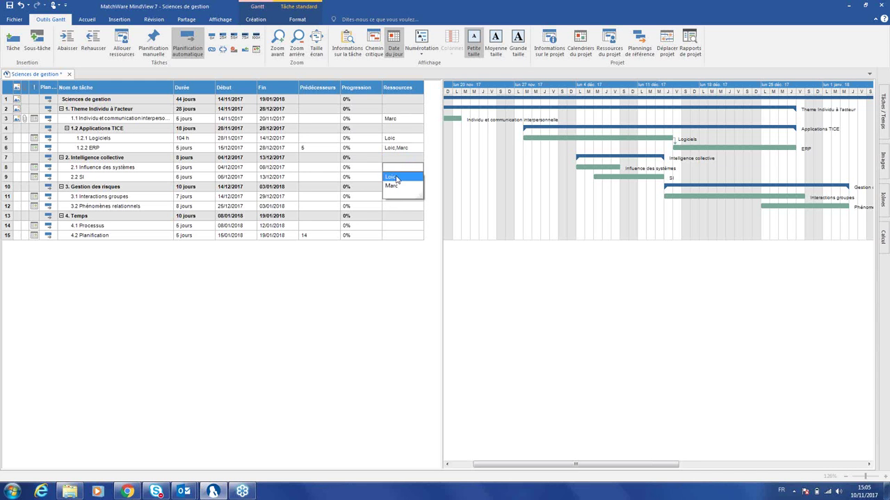
left_click(395, 177)
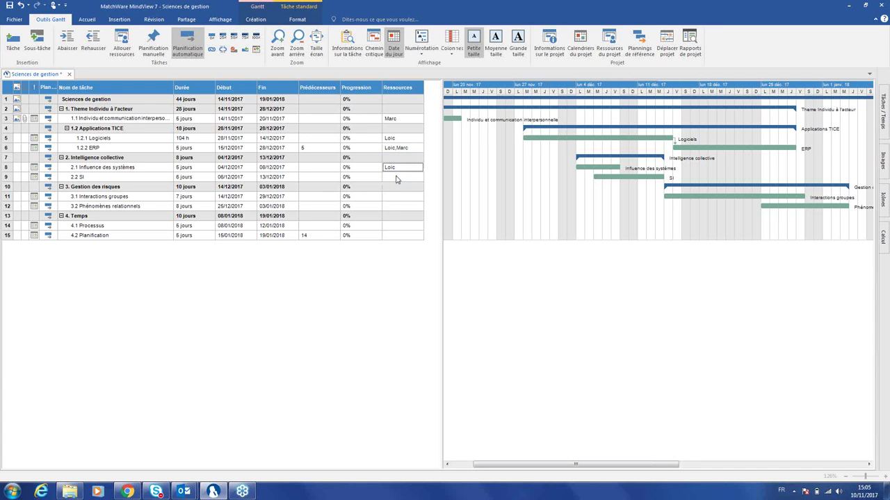
Set the progress of Individu et communication interpersonnelle and of Logiciels to 100%
left_click(366, 121)
left_click(378, 123)
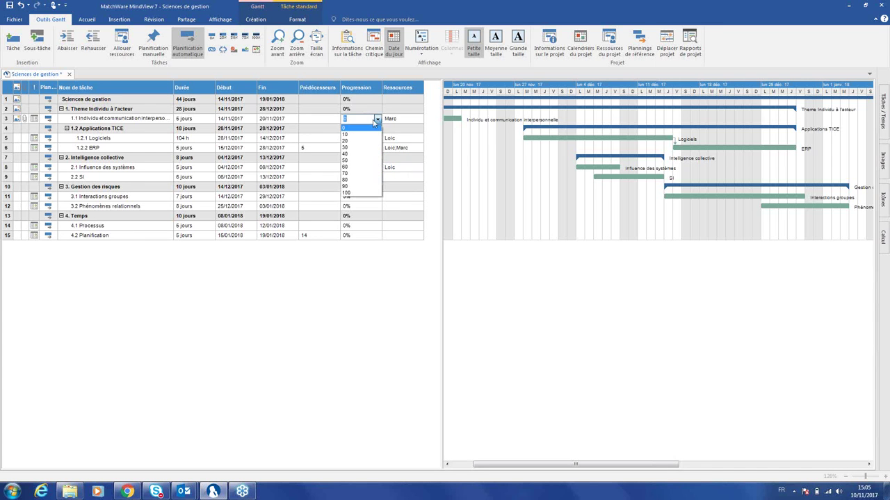
left_click(348, 194)
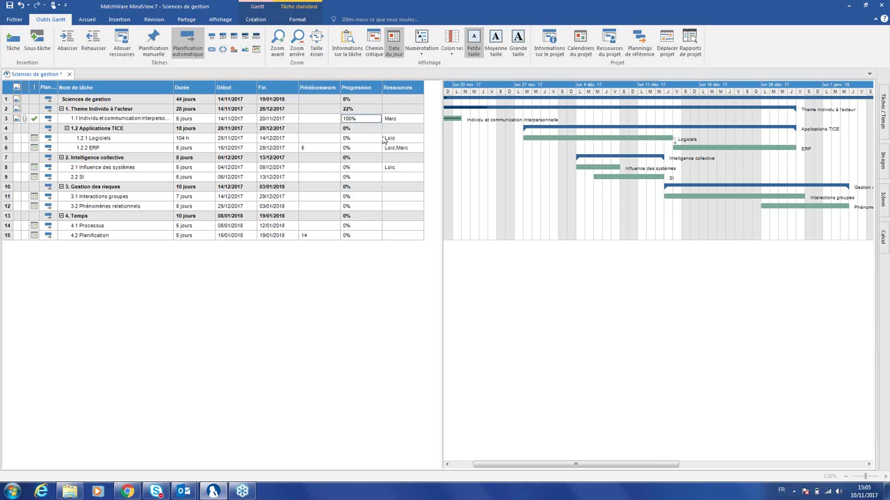
left_click(381, 139)
left_click(378, 139)
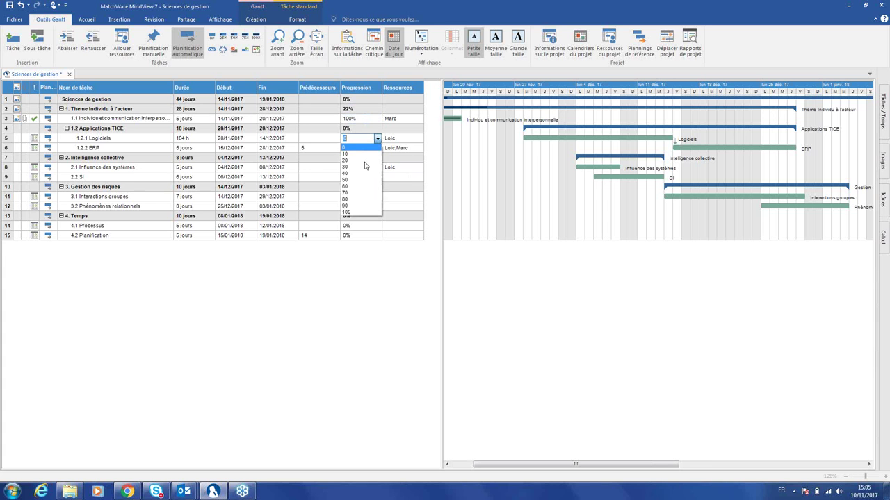
left_click(355, 212)
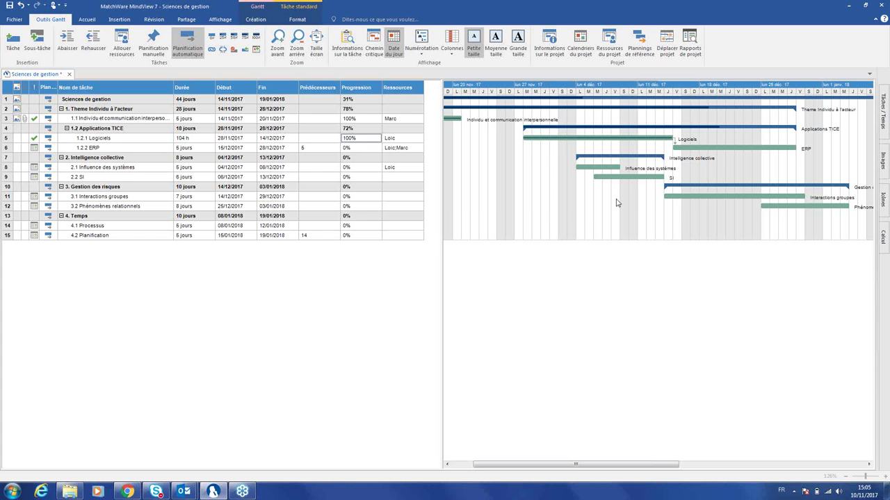
Shift the Influence des systèmes bar earlier so that it runs from 13/11/2017 to 17/11/2017
scroll(616, 203, "down", 2)
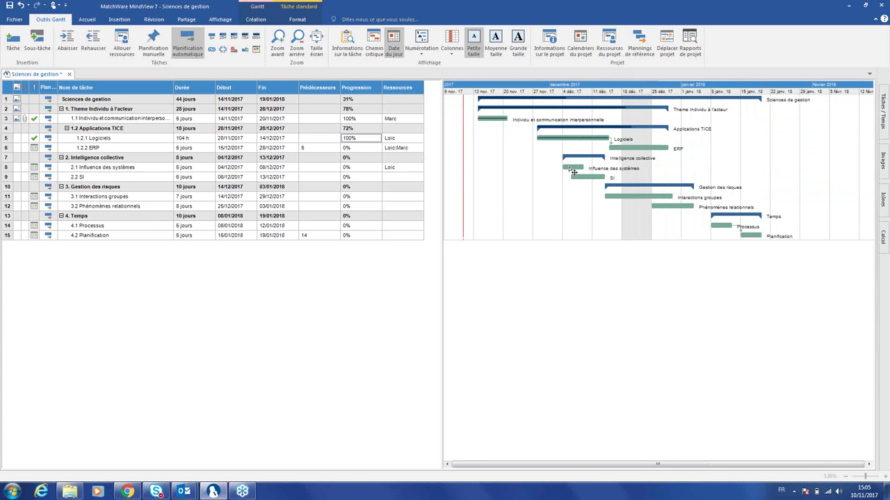
left_click_drag(568, 169, 452, 168)
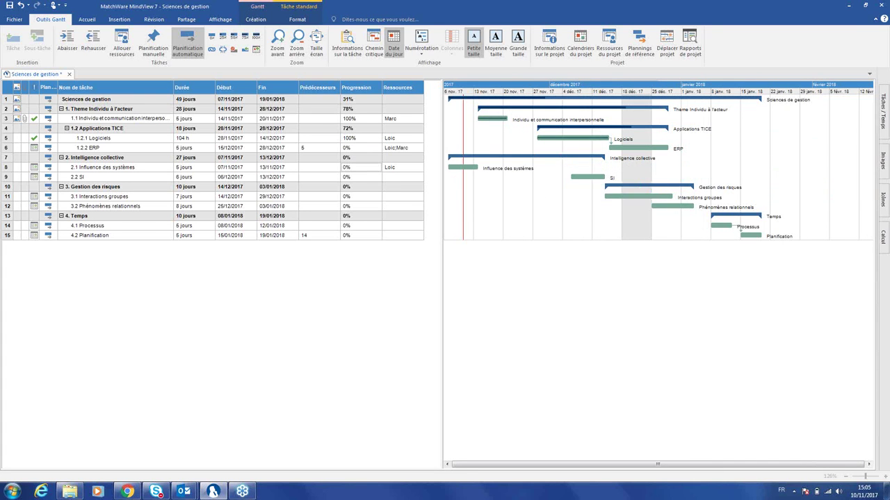
left_click(447, 465)
left_click(447, 465)
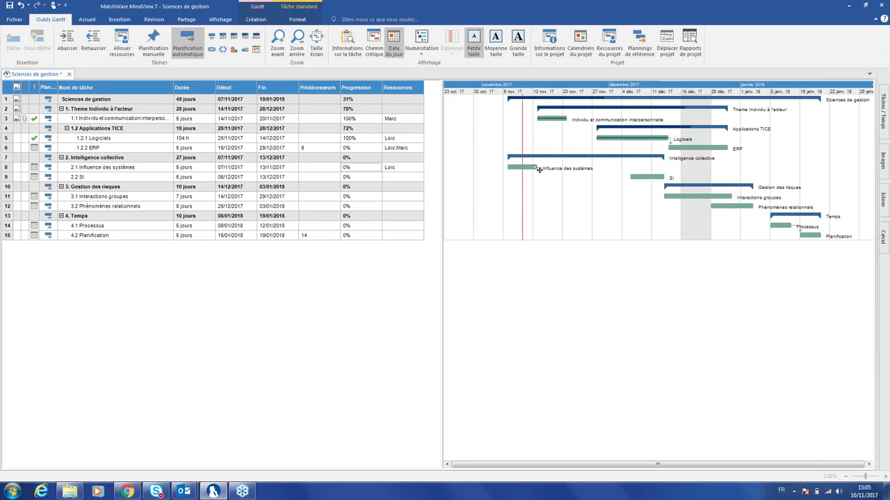
mouse_move(532, 169)
left_mouse_down()
mouse_move(504, 173)
mouse_move(548, 176)
left_mouse_up()
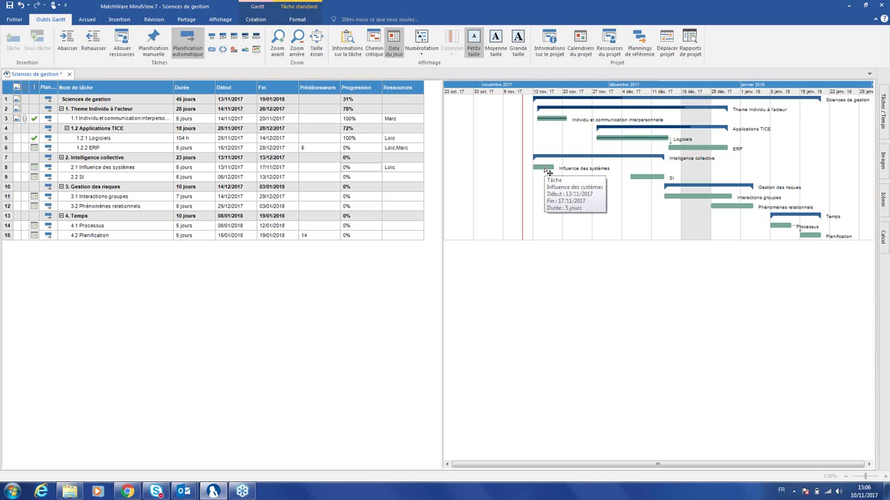
Examine the Gantt timeline at daily, weekly and monthly time scales, ending on the weekly one
scroll(626, 262, "right", 1)
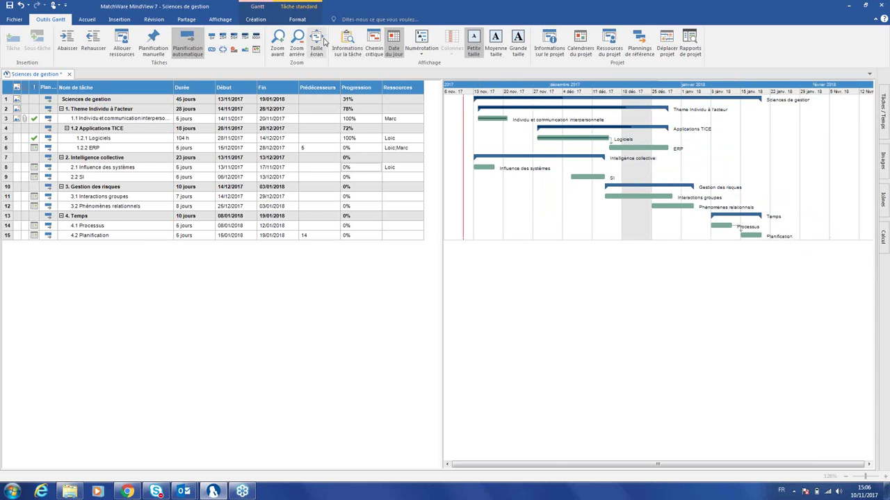
left_click(278, 42)
left_click(278, 41)
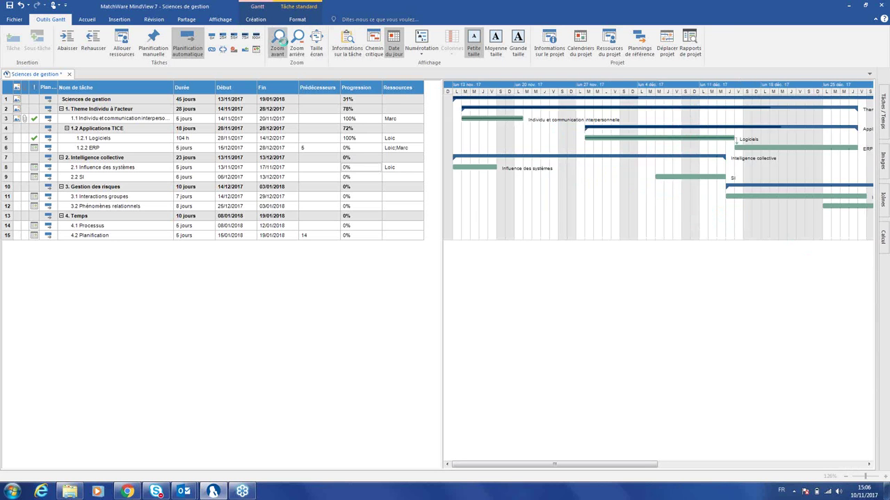
left_click(298, 44)
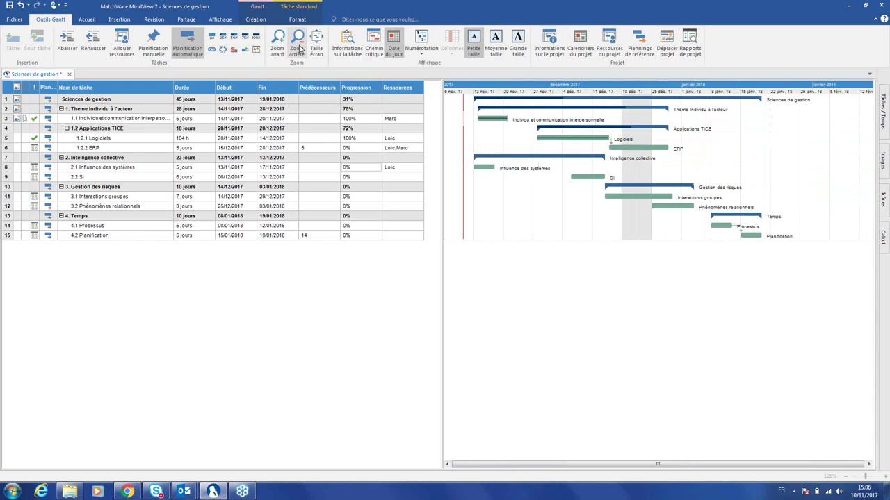
left_click(298, 43)
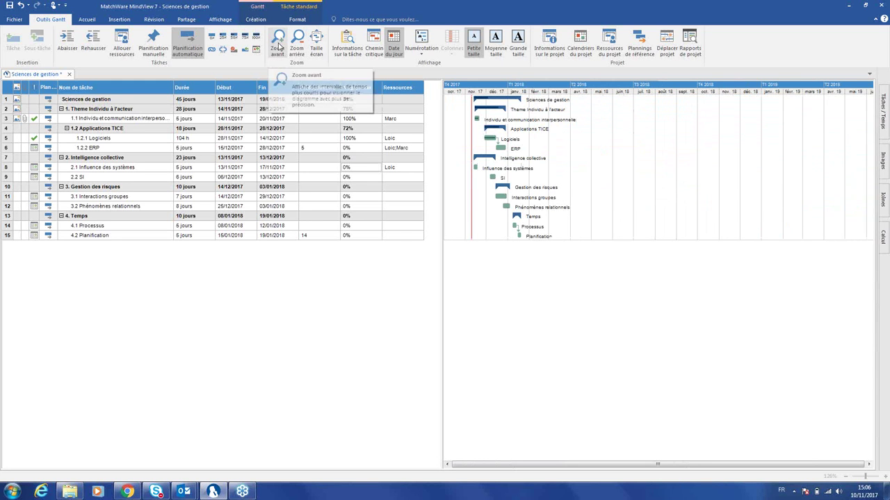
left_click(278, 45)
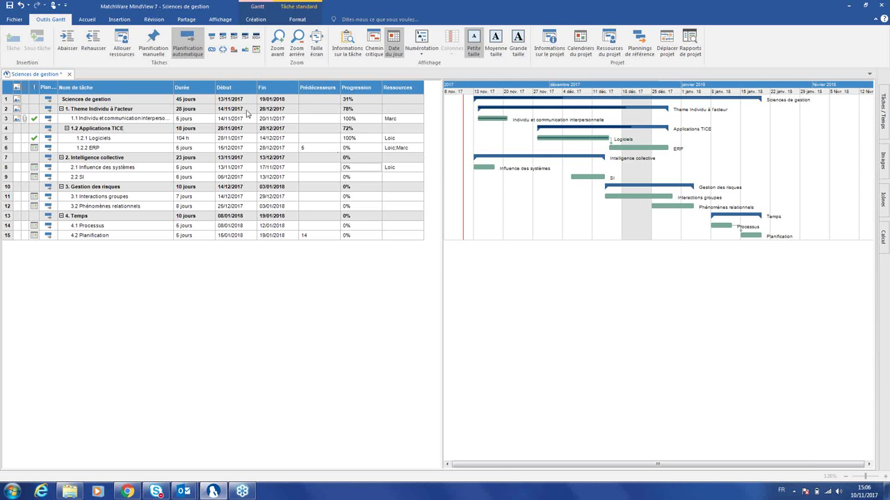
Preview the Gantt chart for printing in Paysage orientation, spread over three pages wide, and leave without printing
left_click(109, 102)
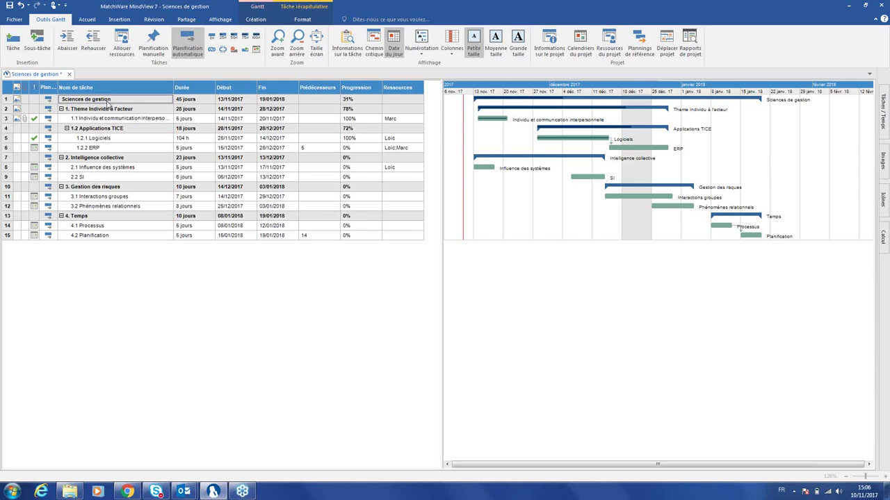
left_click(14, 19)
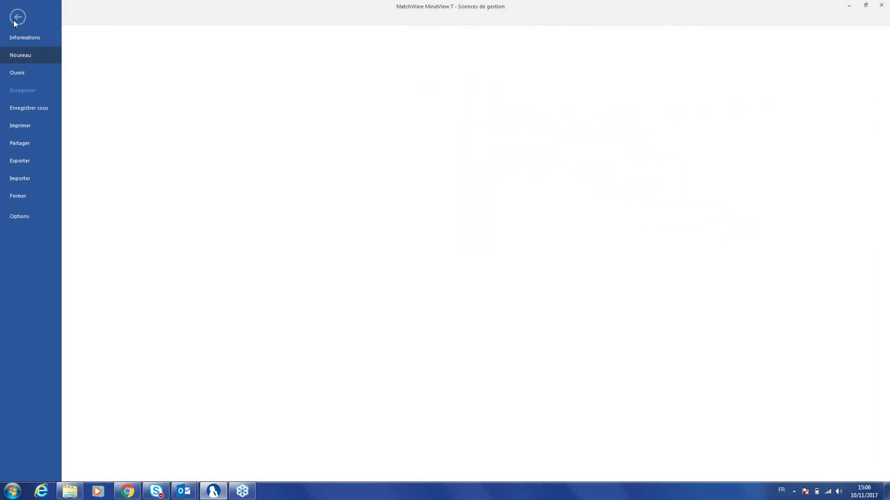
left_click(16, 126)
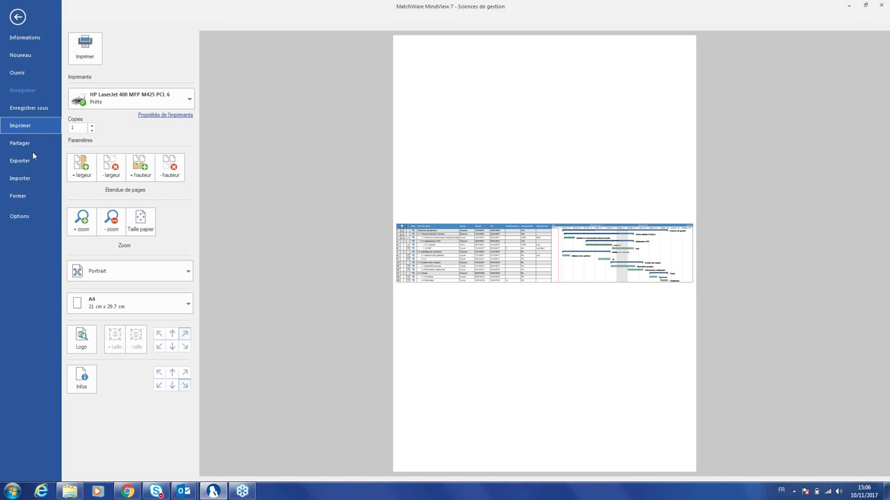
left_click(101, 278)
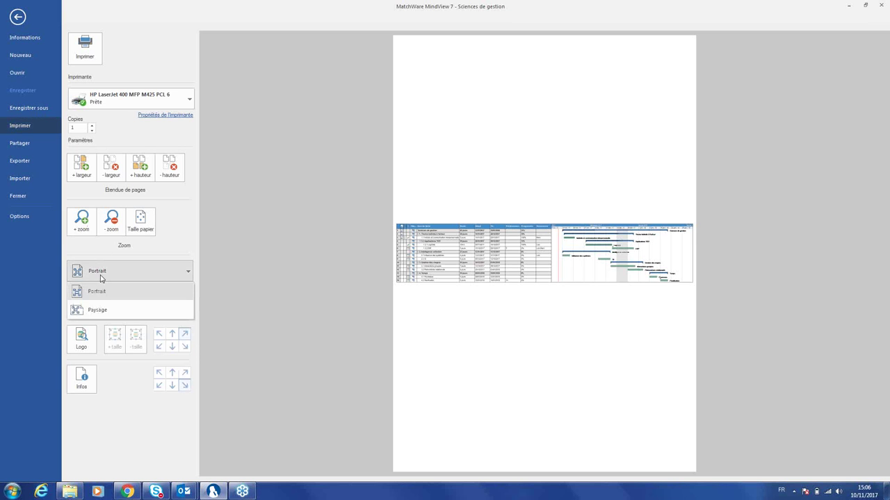
left_click(96, 311)
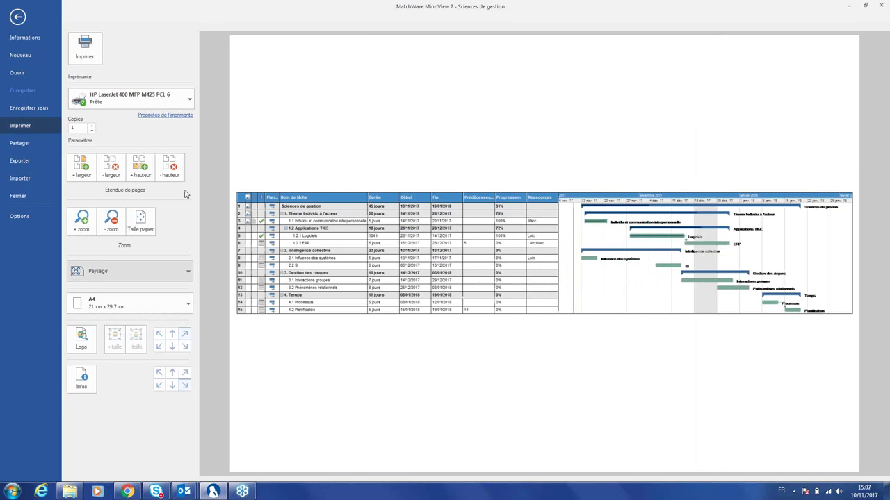
left_click(81, 171)
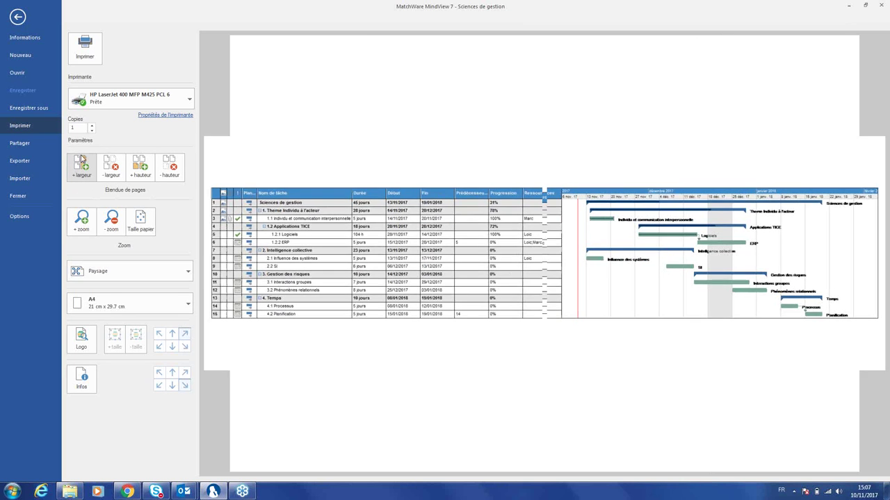
left_click(83, 167)
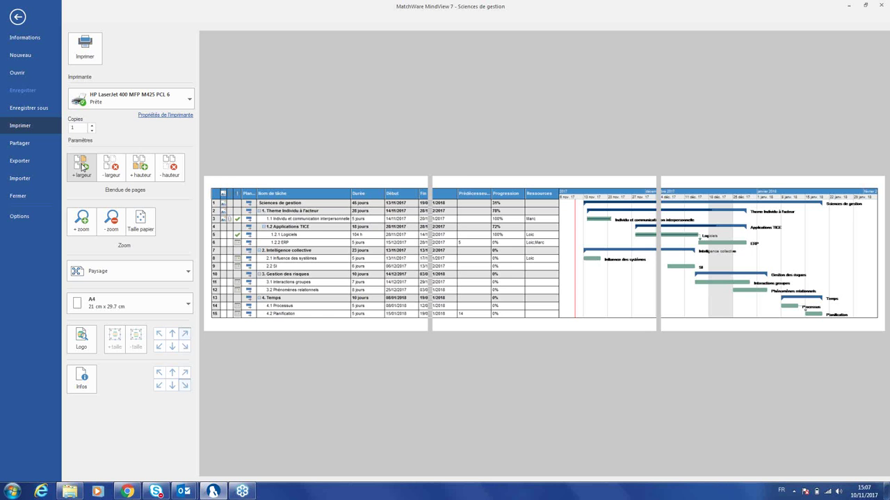
left_click(17, 16)
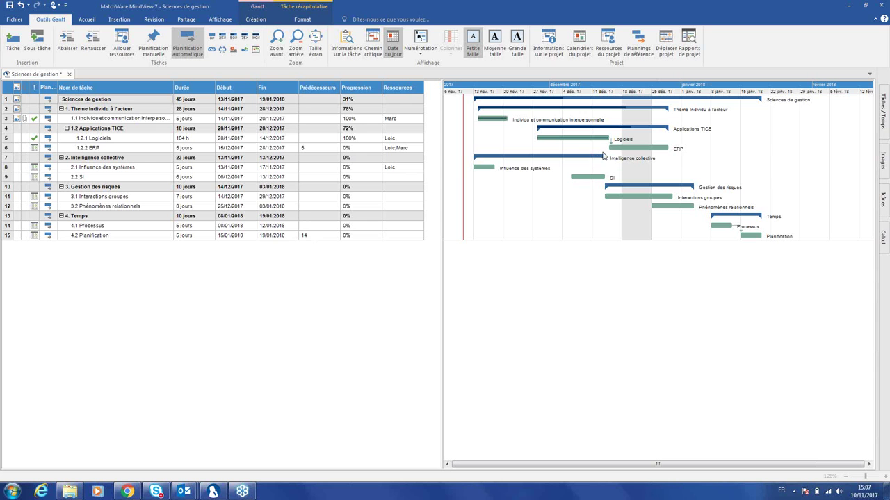
Fill the ERP task's bar with the standard orange colour
left_click(102, 149)
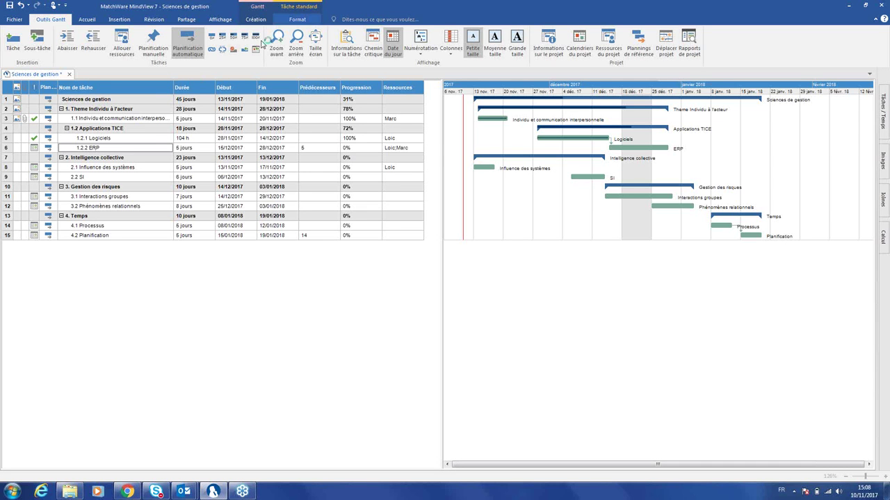
left_click(297, 19)
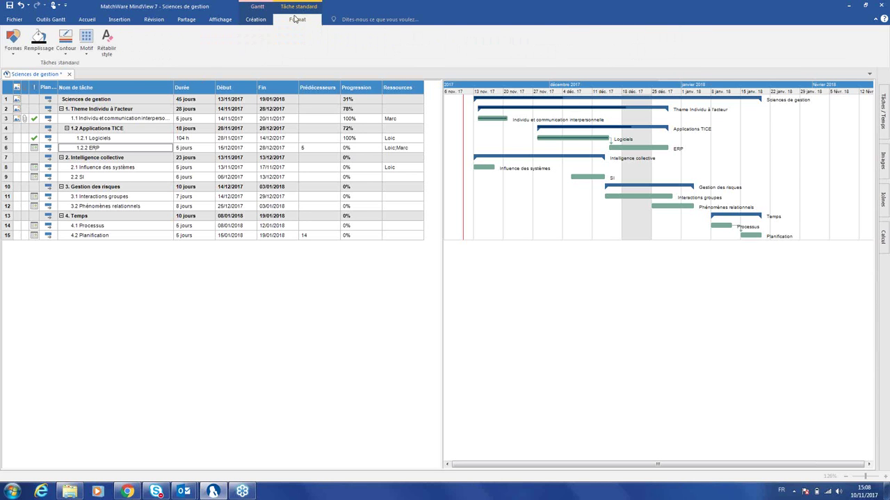
left_click(40, 55)
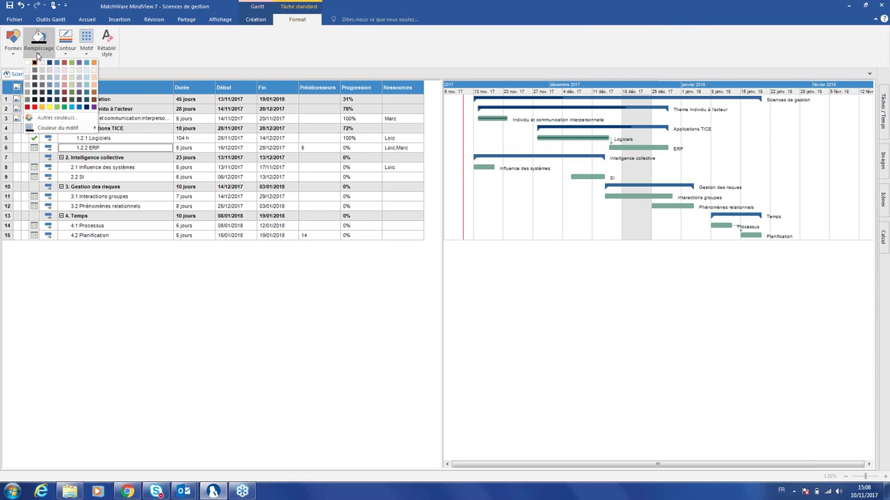
left_click(41, 109)
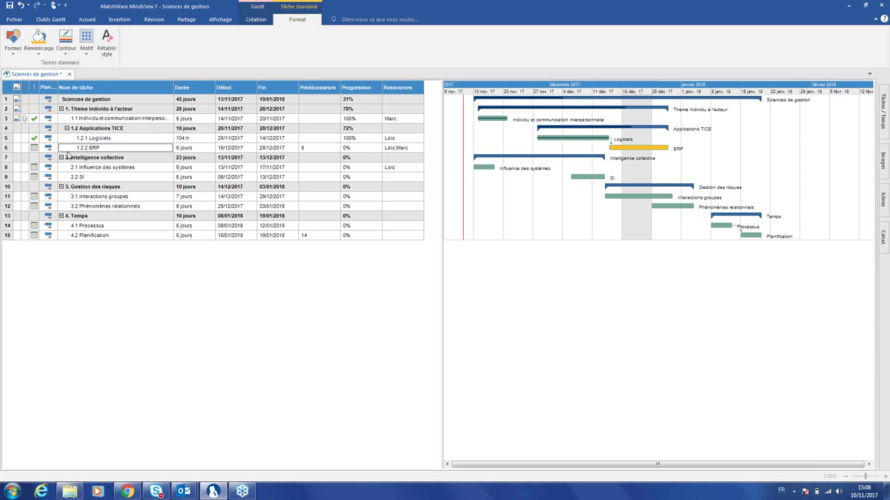
left_click(91, 167)
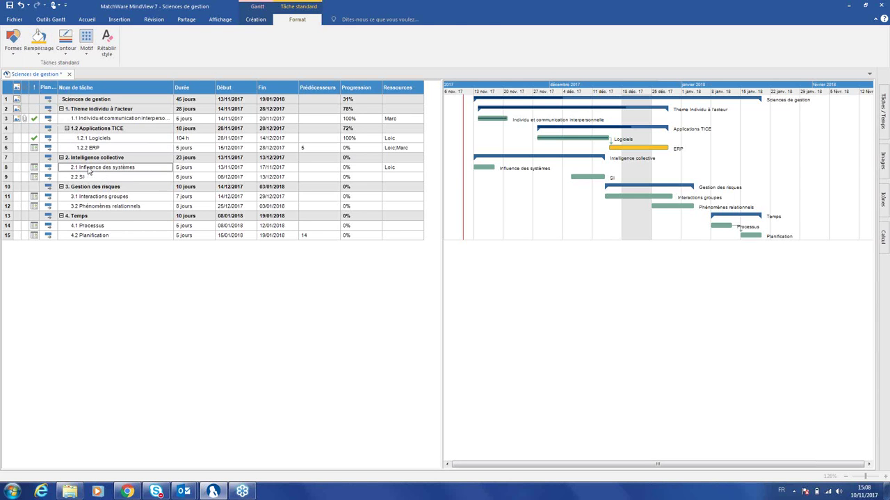
left_click(259, 20)
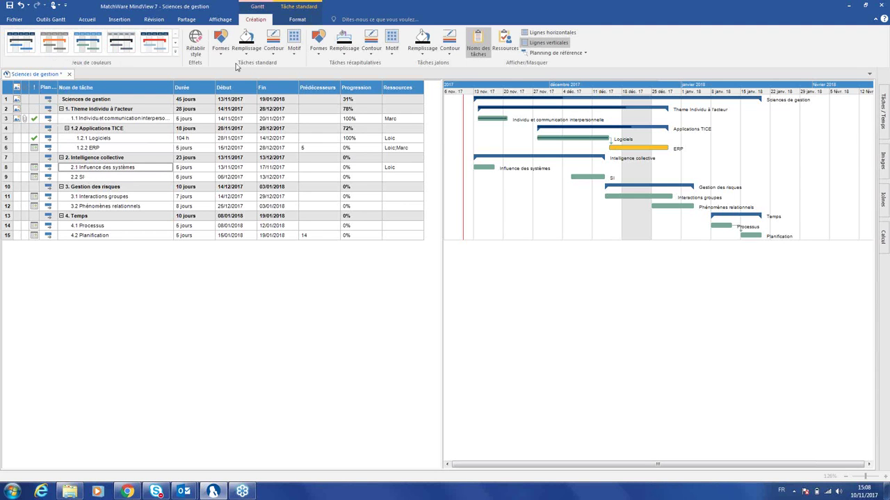
left_click(176, 53)
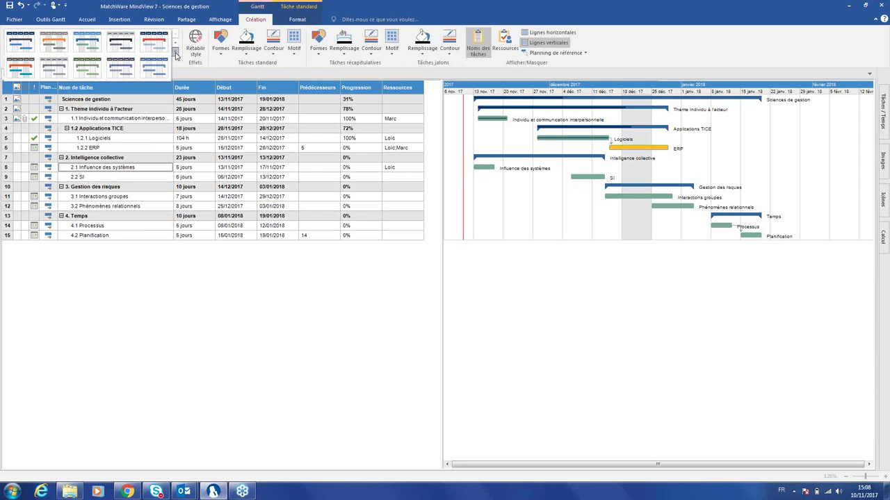
left_click(176, 56)
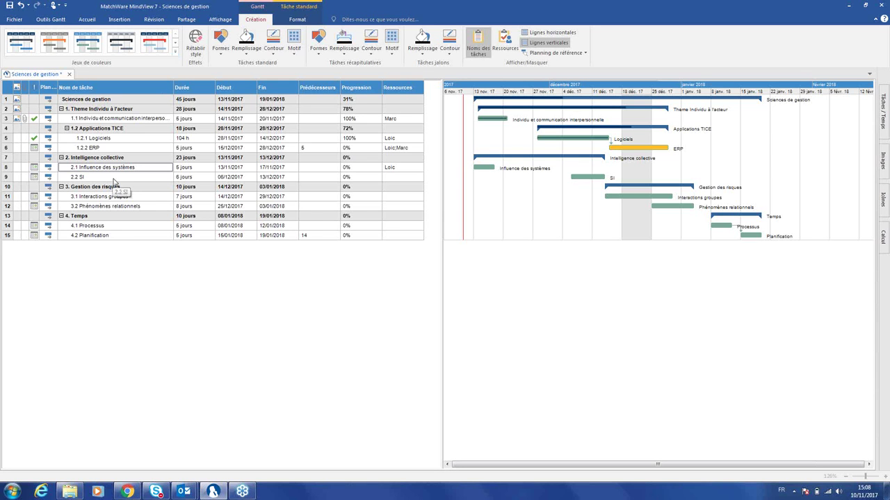
double_click(115, 179)
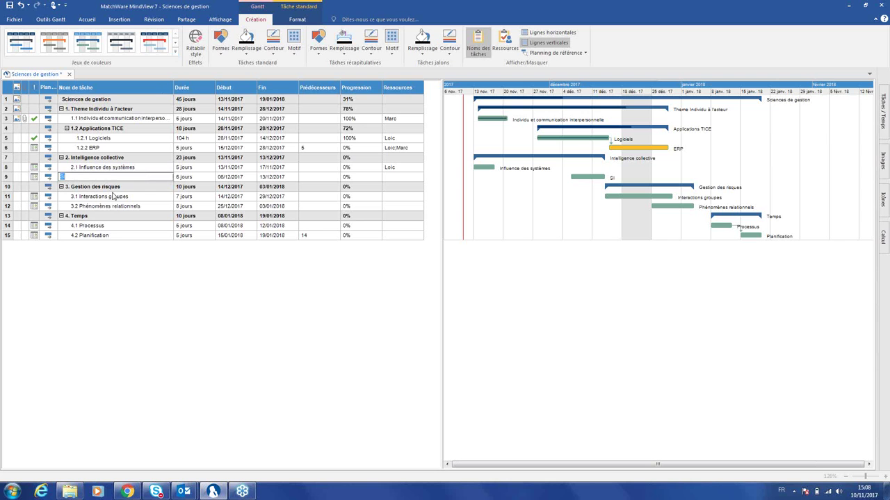
Fill the Interactions groupes task's bar with the same orange as the ERP bar
left_click(114, 198)
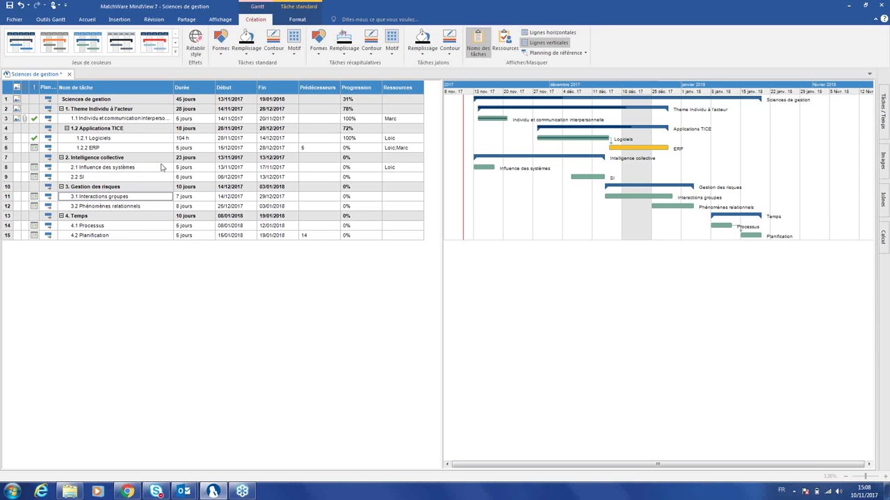
left_click(296, 21)
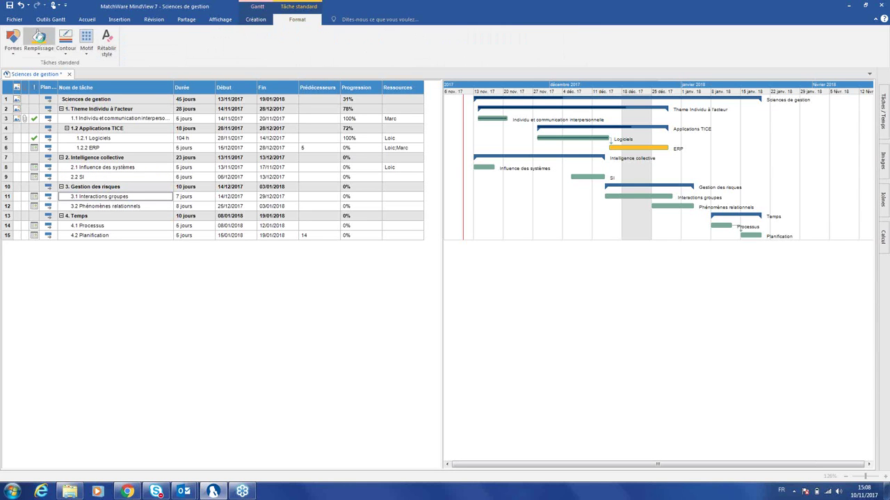
left_click(39, 40)
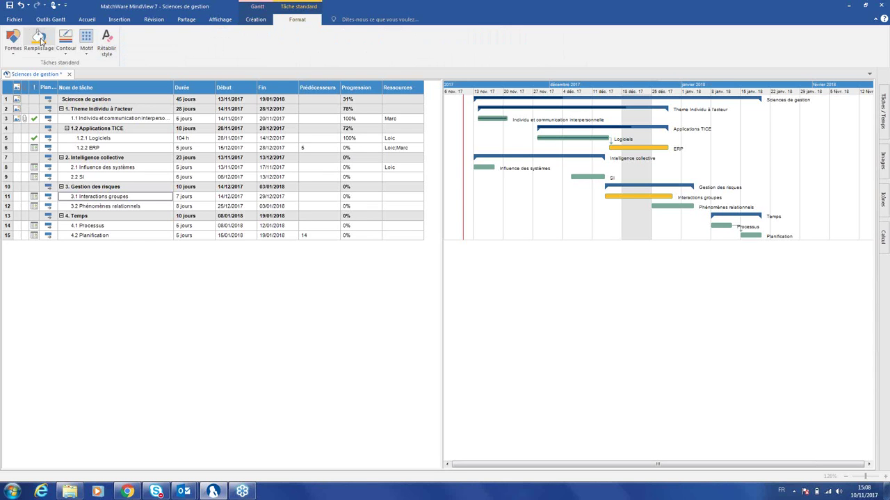
Switch the document from the Gantt view back to the mind map view and clear the branch selection
left_click(49, 21)
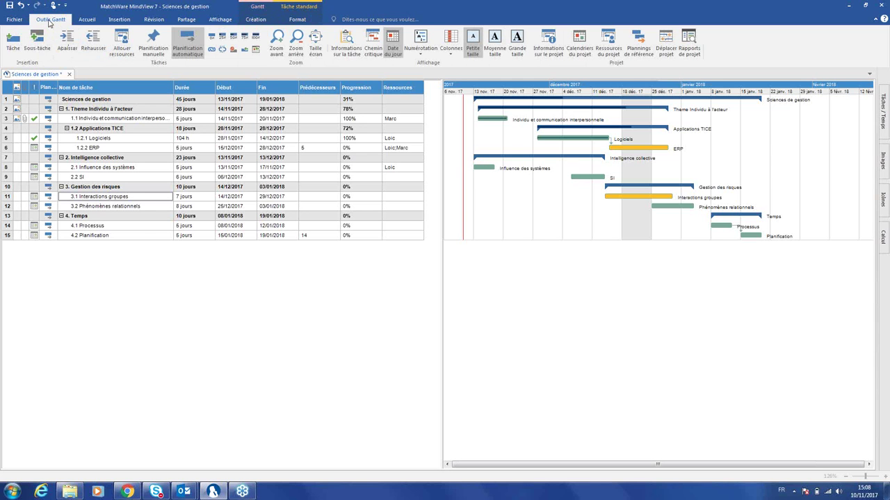
left_click(87, 20)
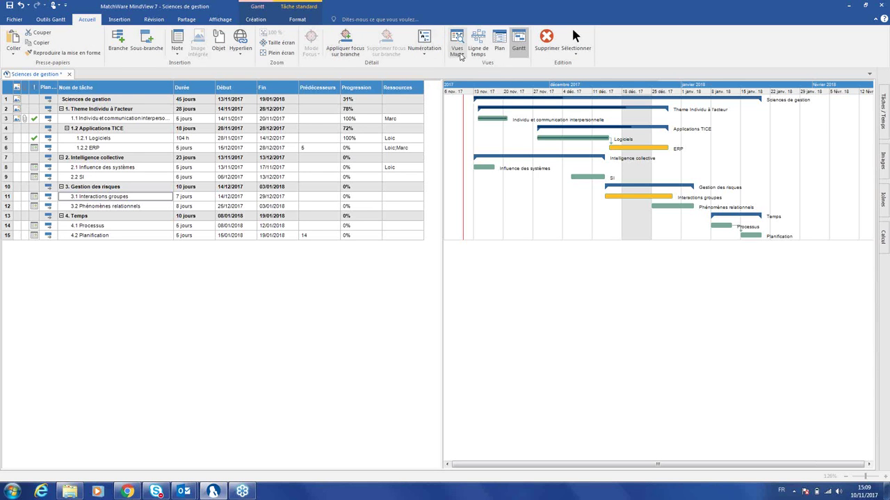
left_click(458, 55)
left_click(459, 64)
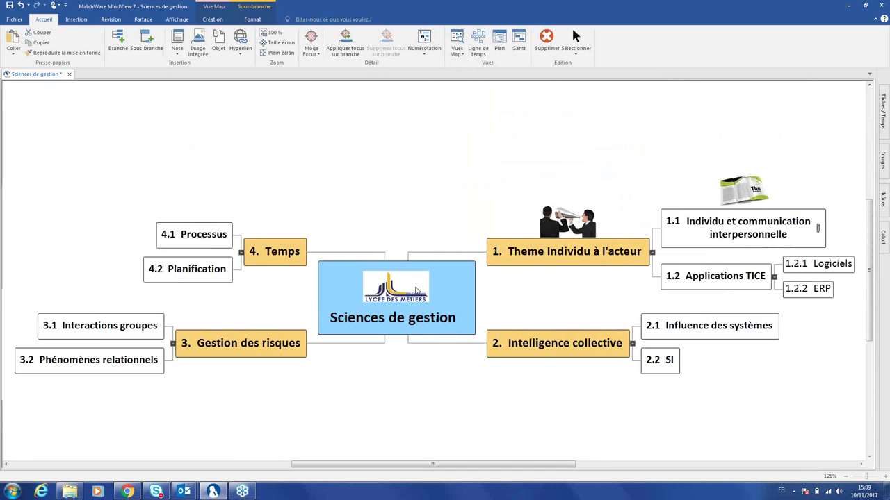
left_click(330, 187)
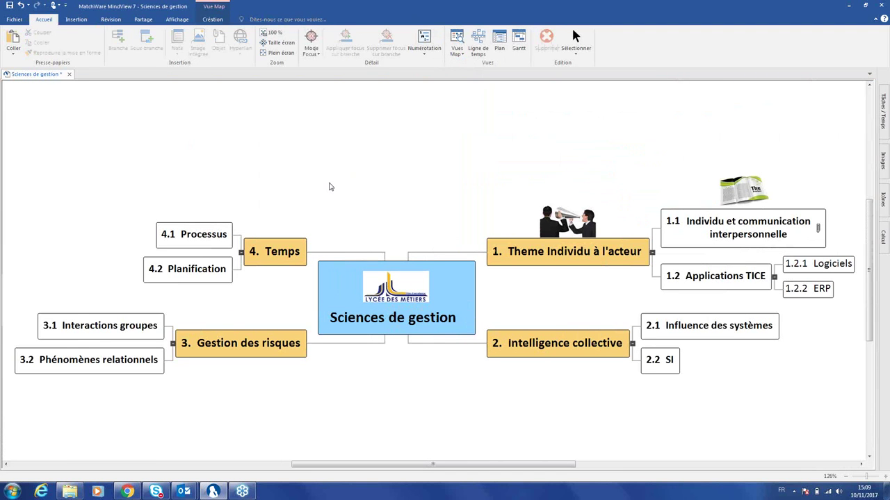